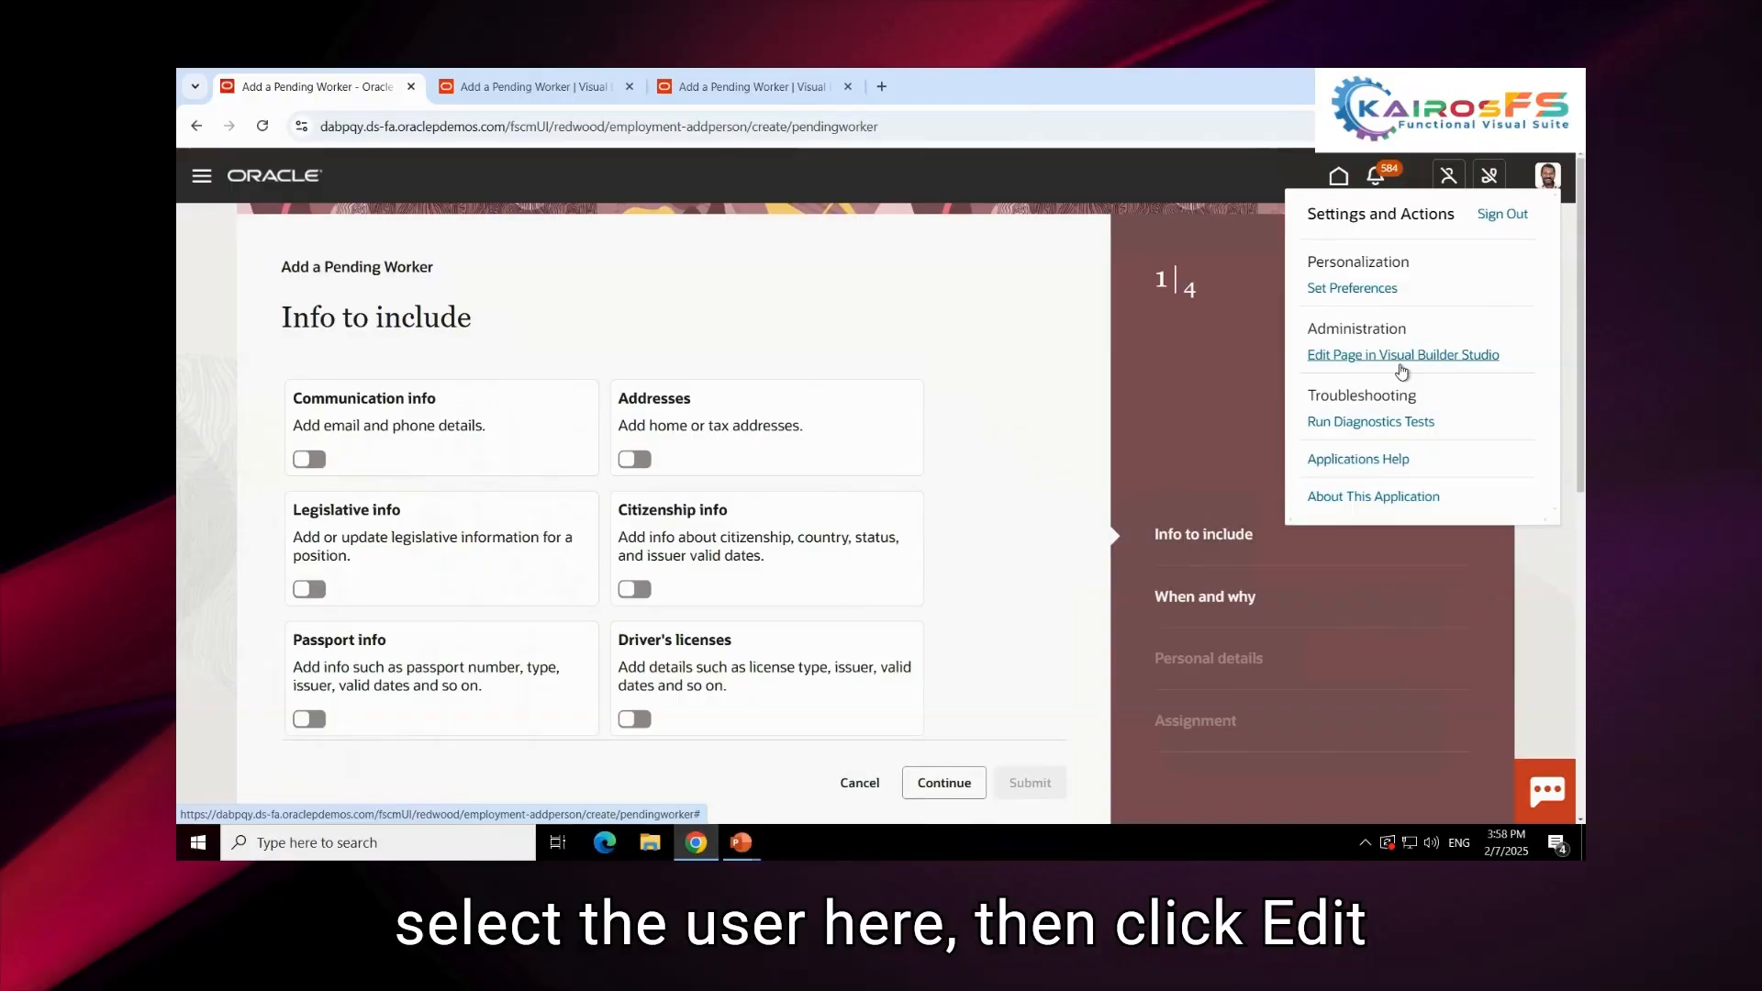
Step: Switch to the Fields and Regions editor in Visual Builder Studio and view the form for creating a business rule without creating one
click(1009, 266)
click(518, 98)
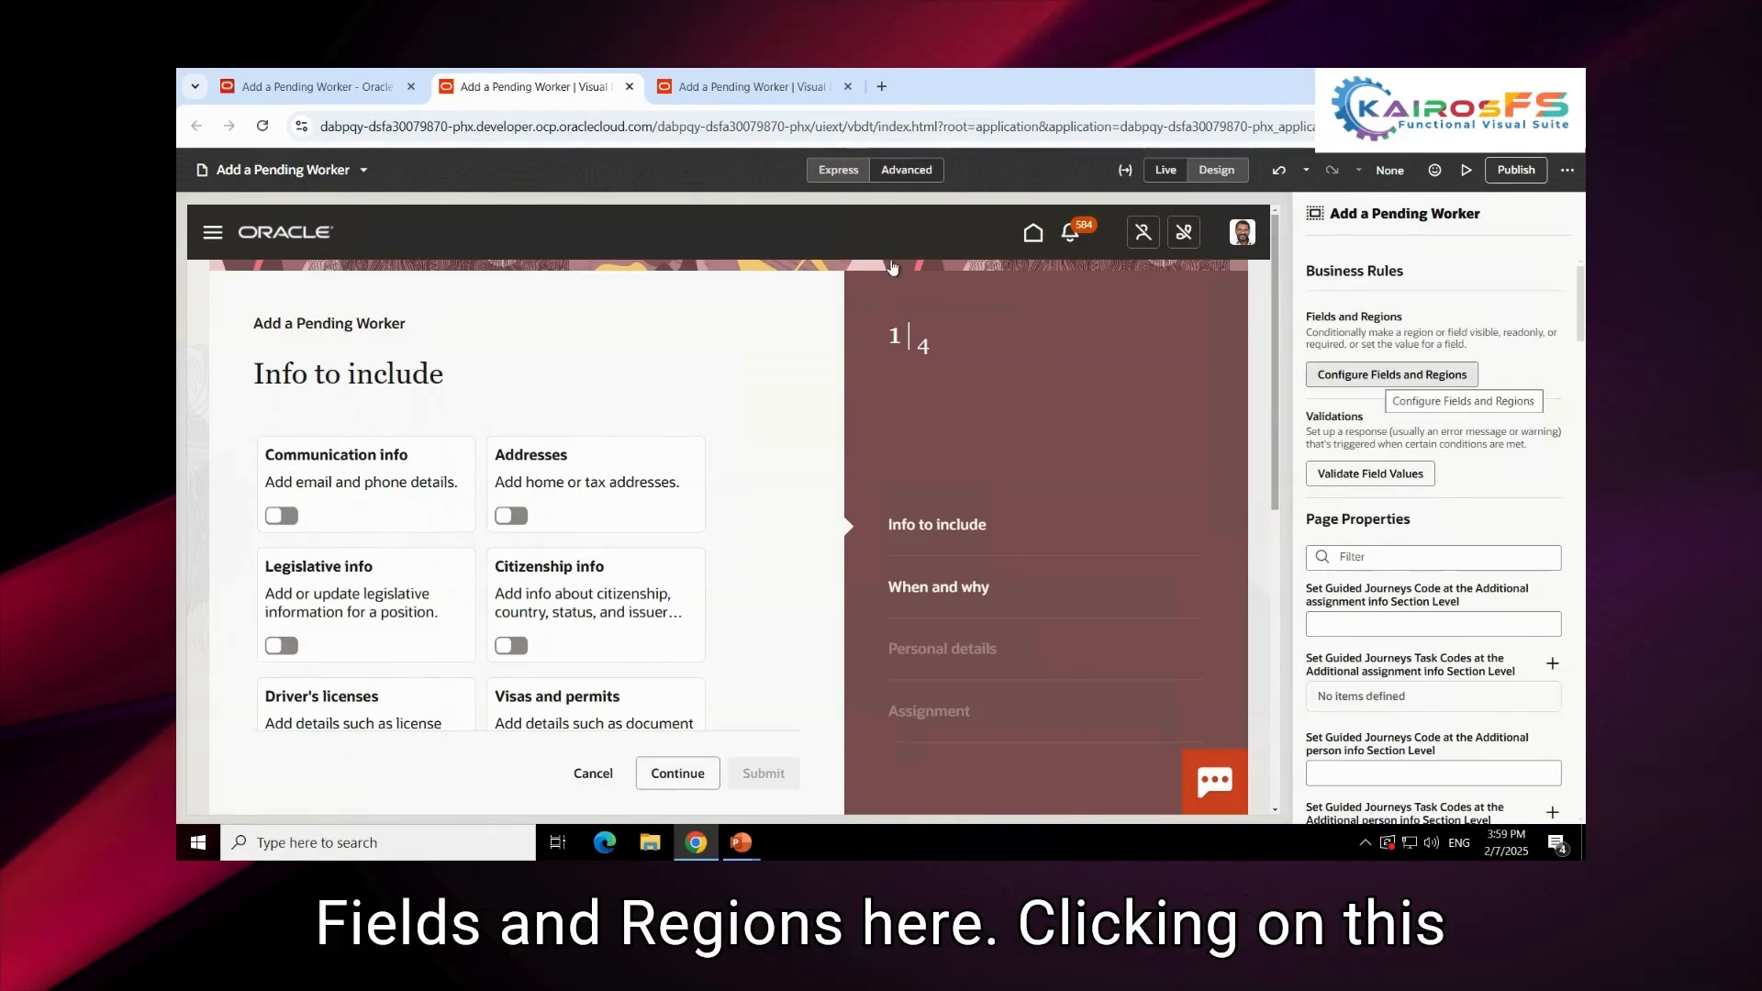
click(760, 92)
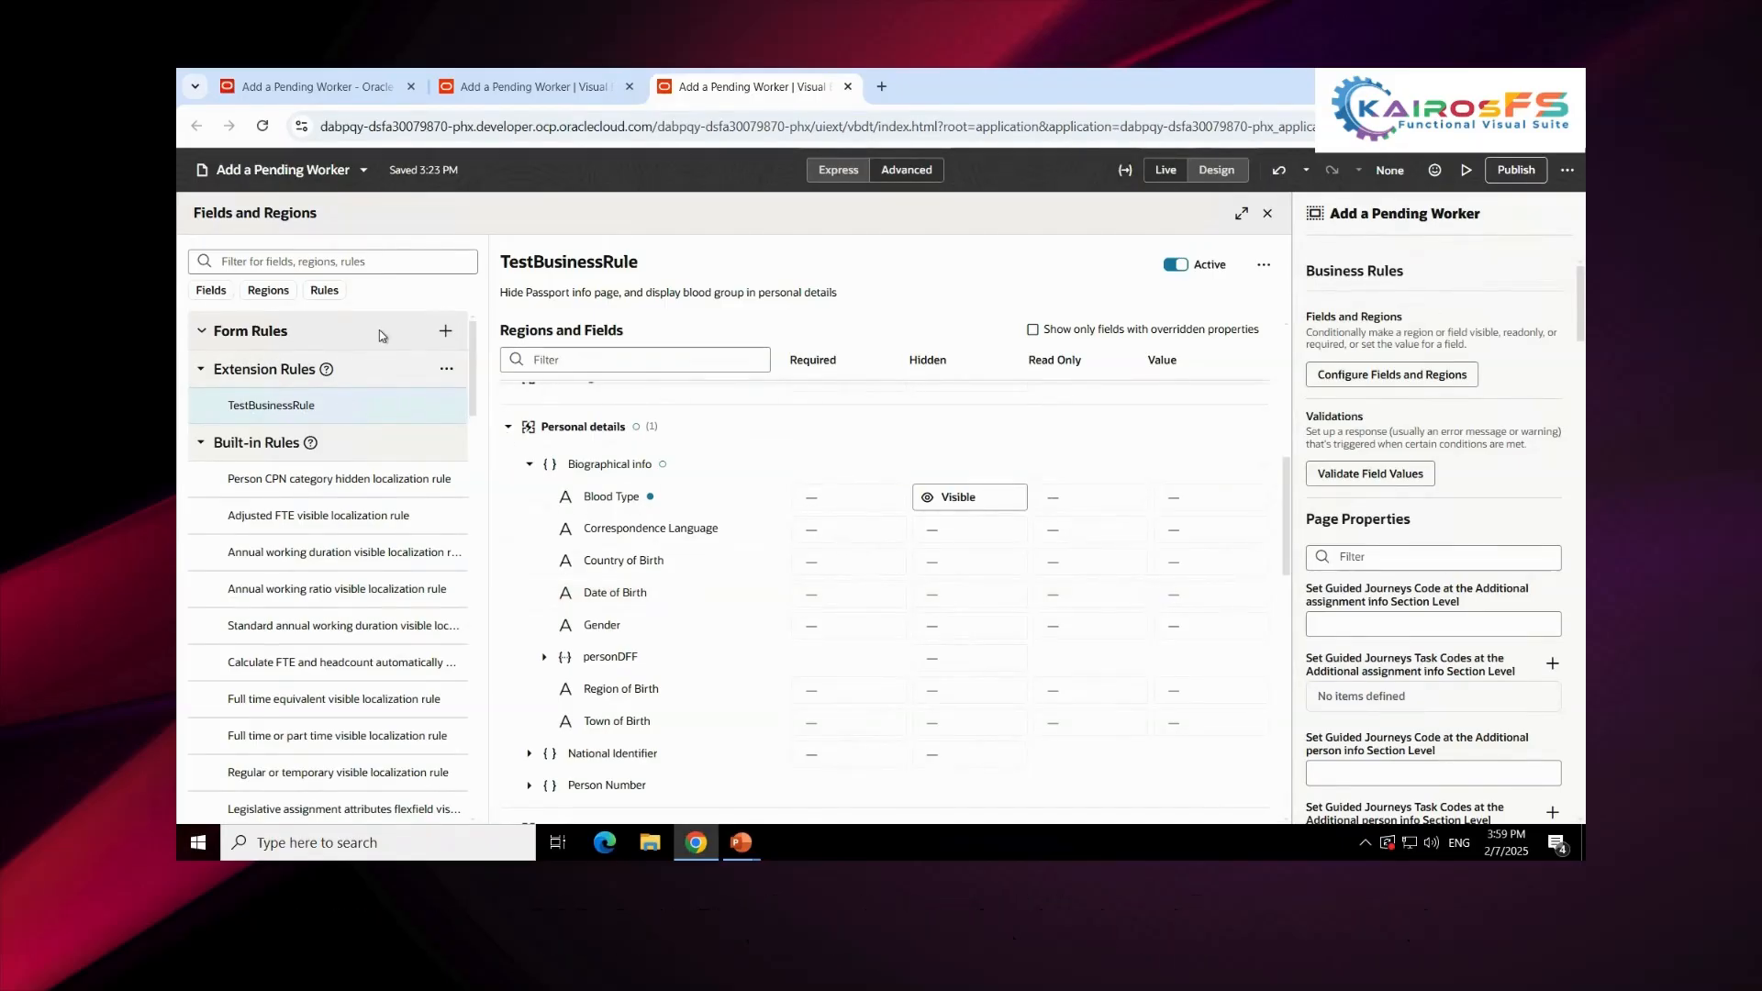
click(443, 331)
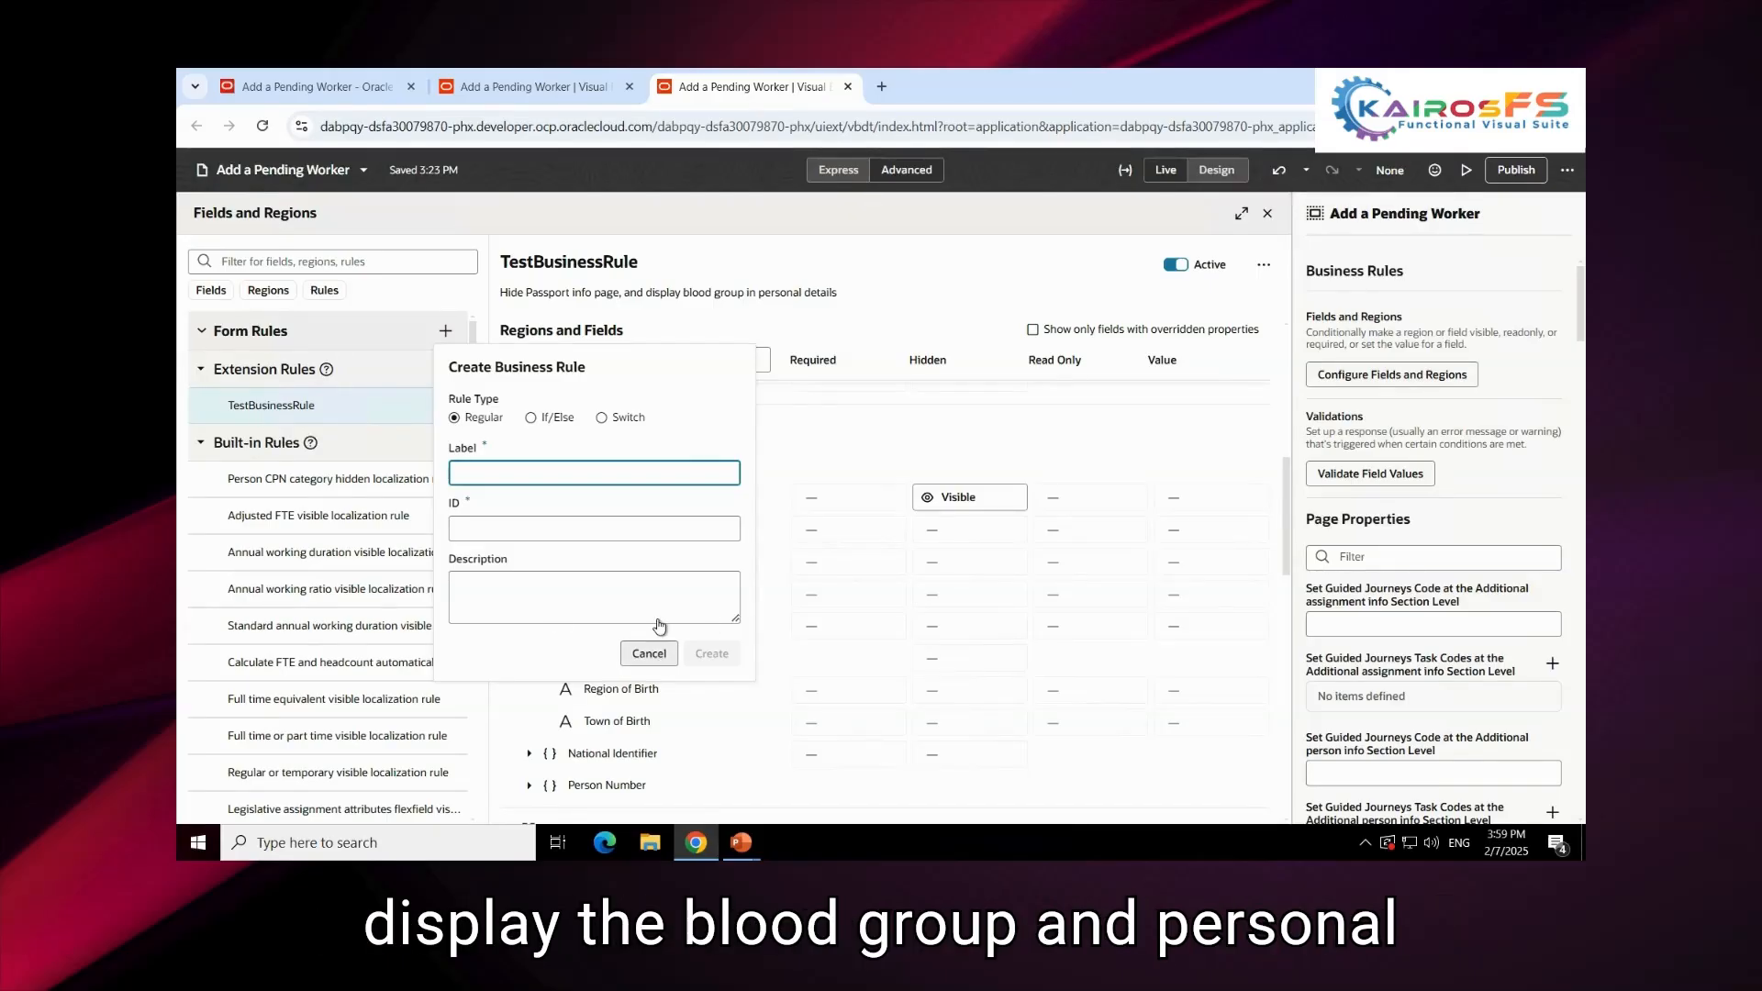
click(649, 653)
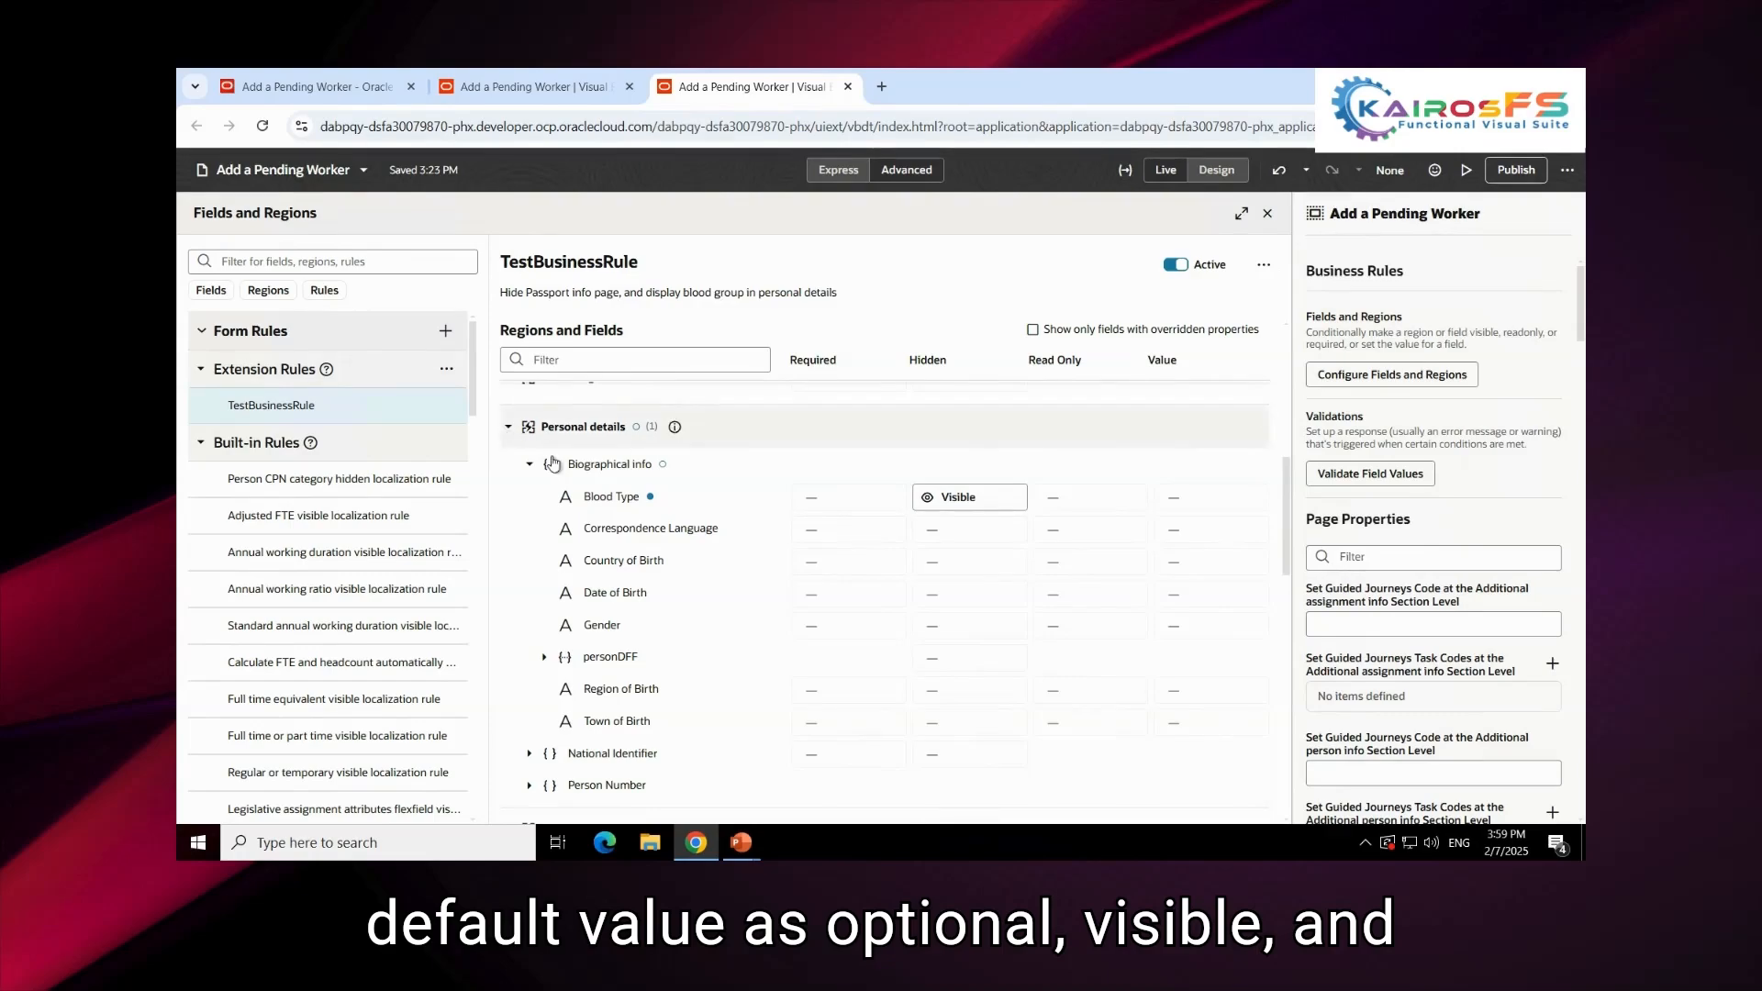
Step: Inspect the Passport info region in TestBusinessRule, including its rule details and its Required and Hidden options
click(507, 427)
scroll(666, 494, up, 1)
scroll(666, 494, up, 1)
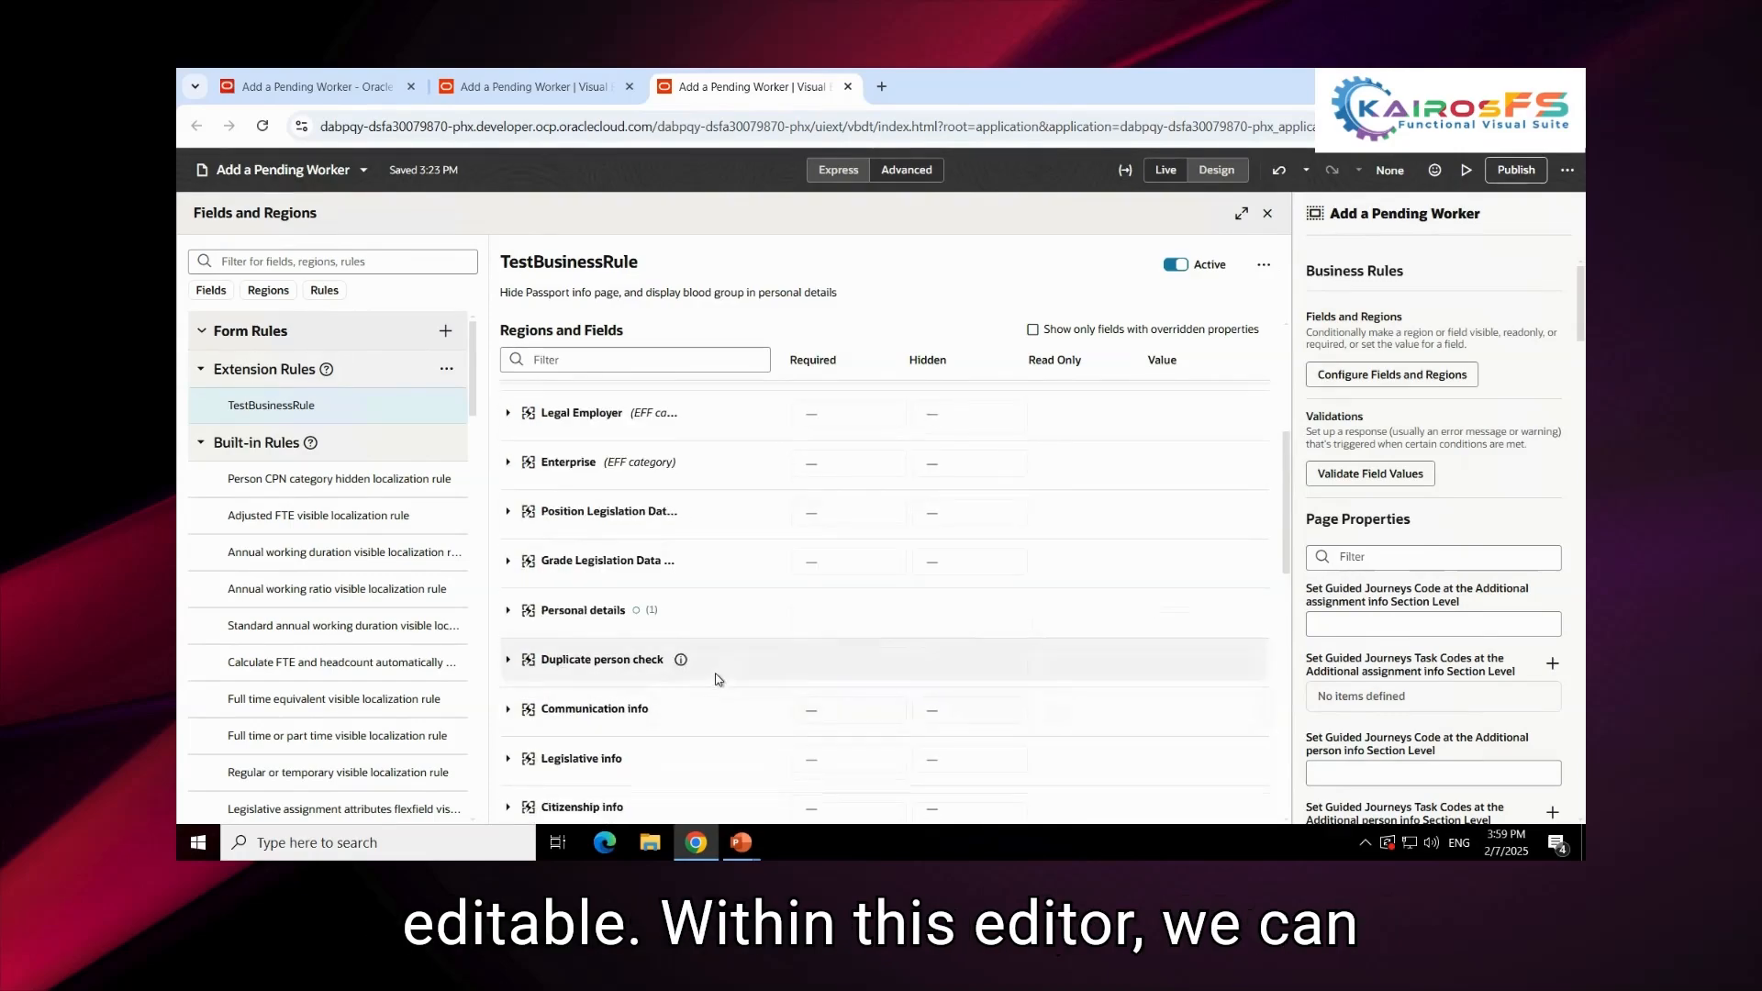
scroll(718, 679, down, 2)
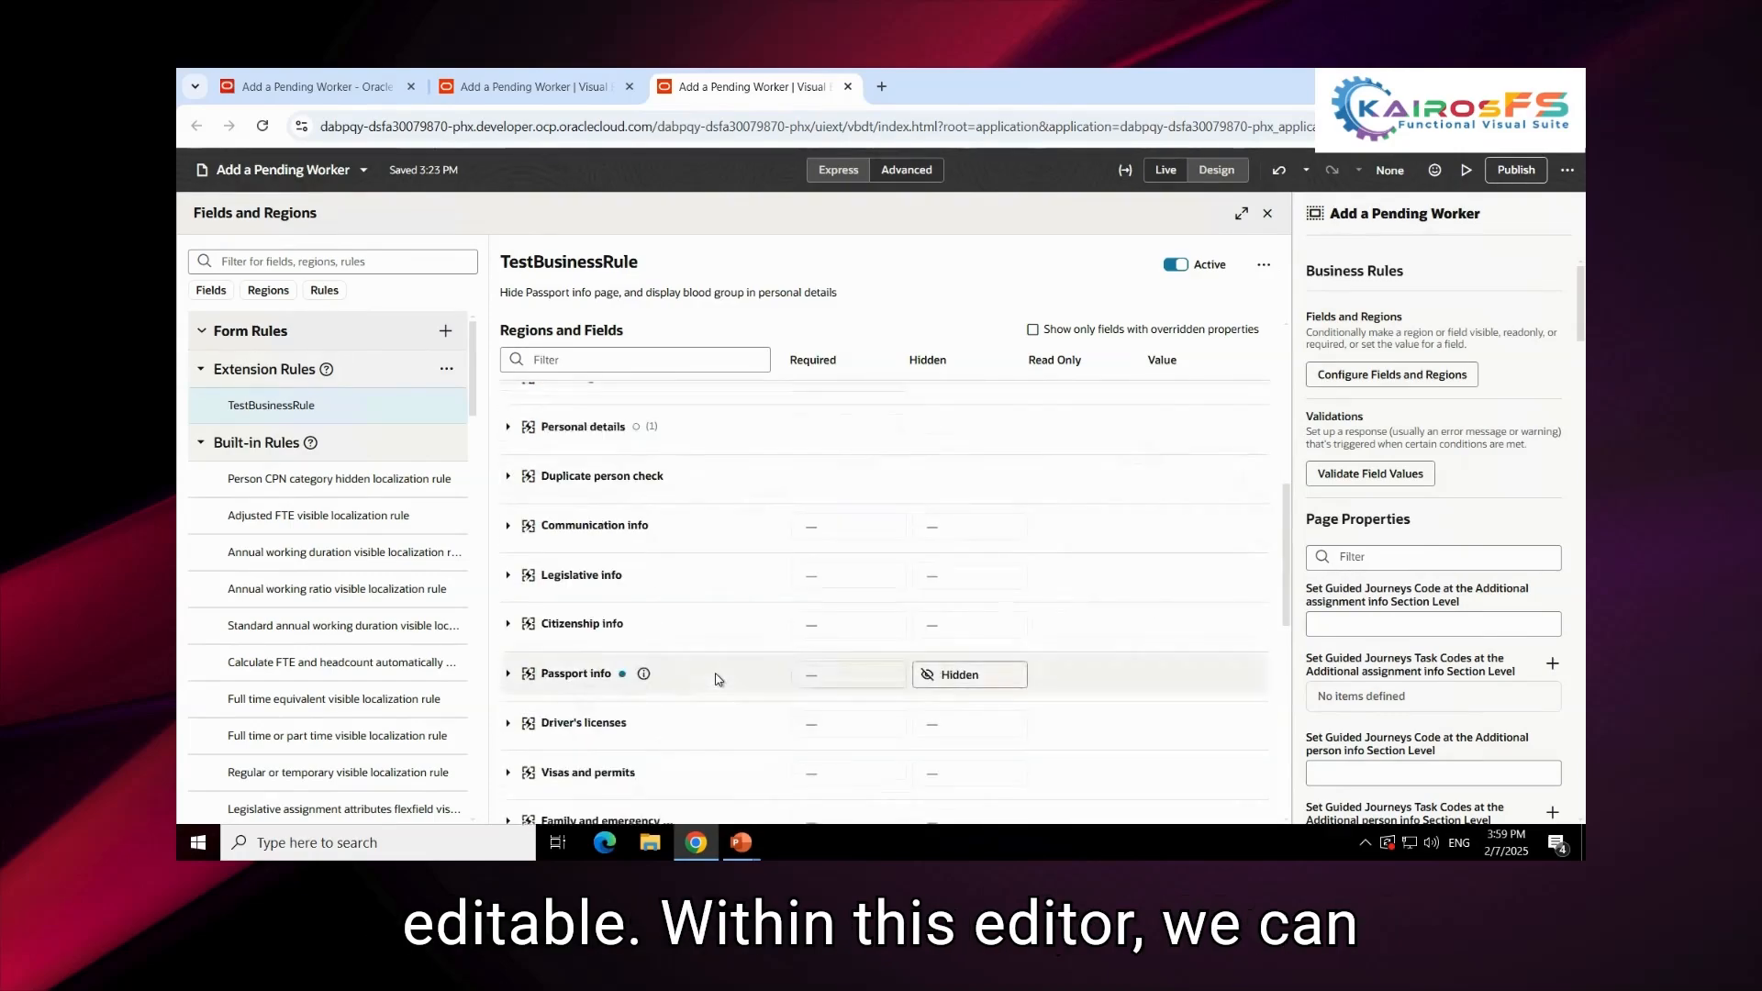
click(644, 676)
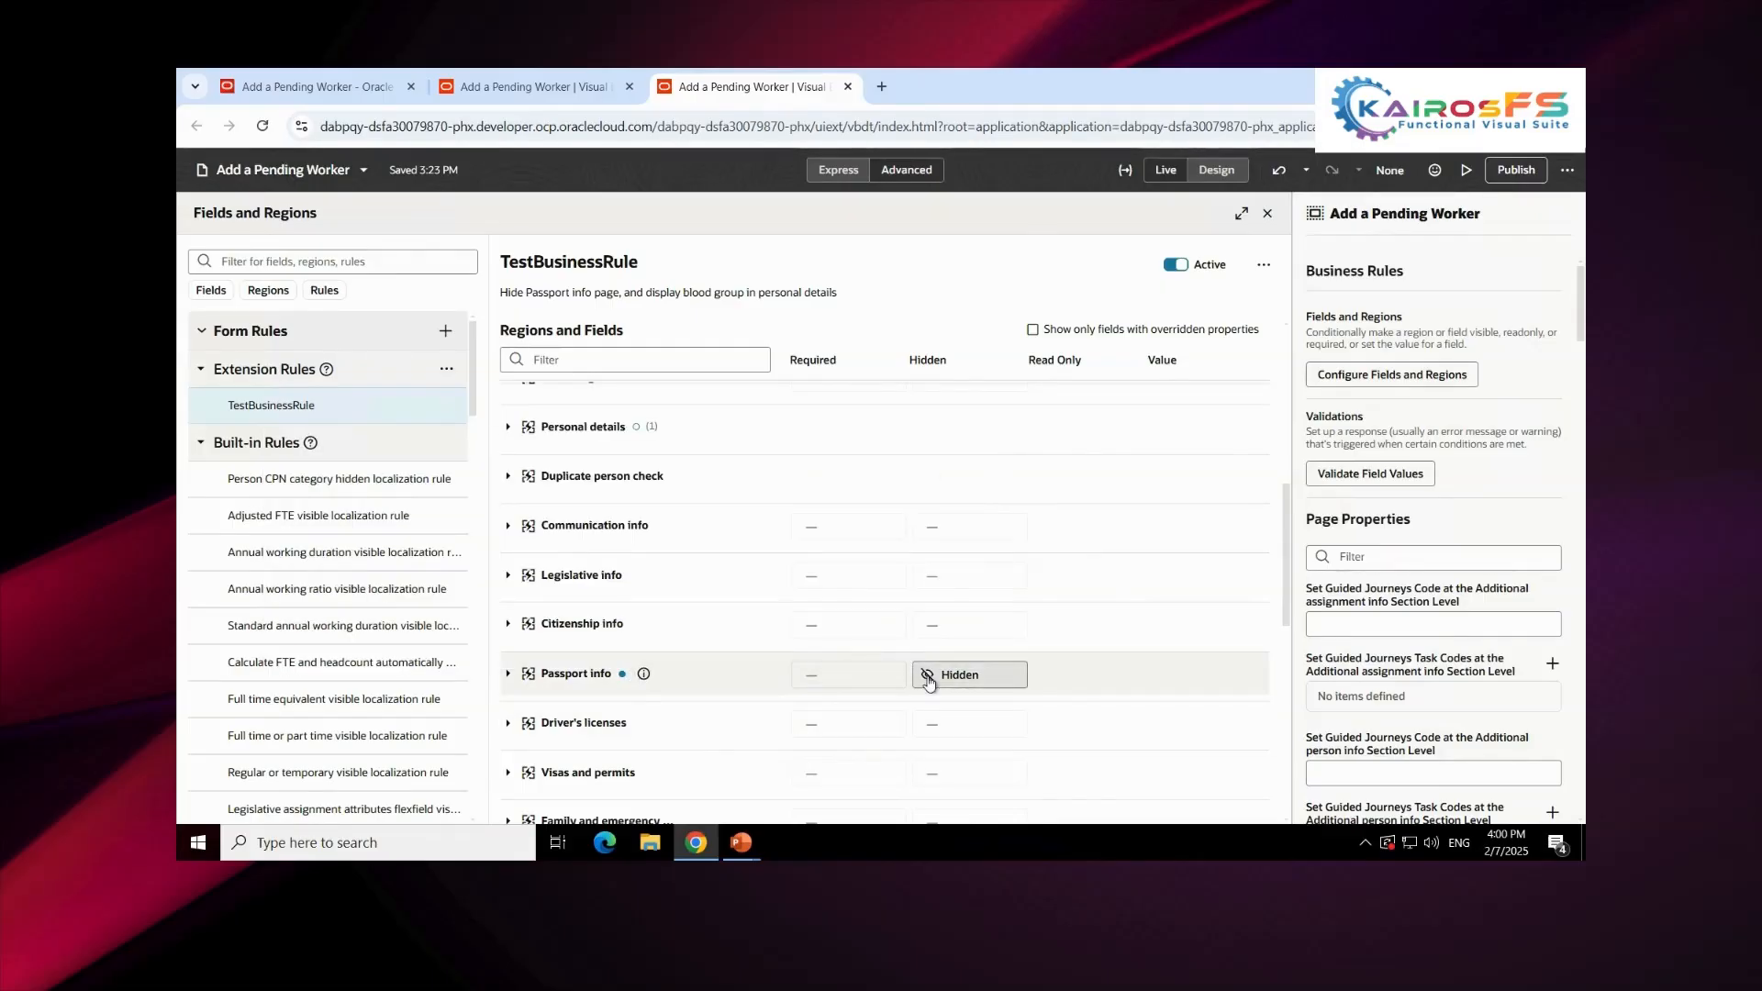
click(826, 679)
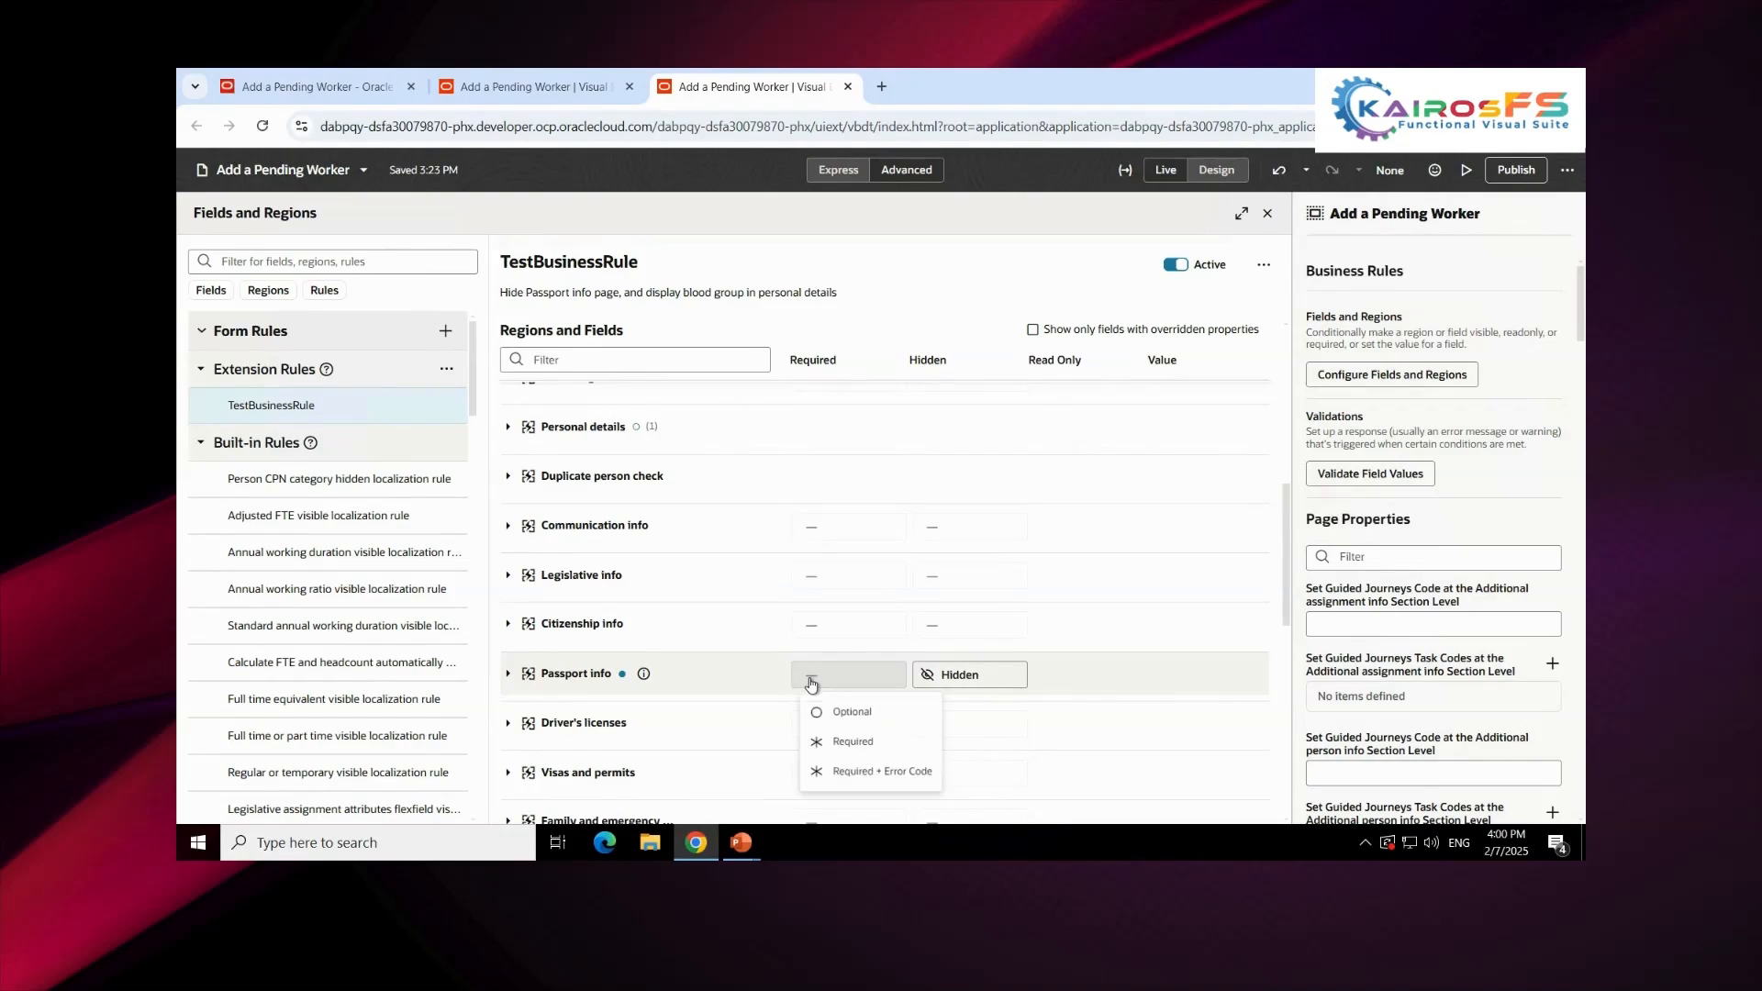
click(955, 676)
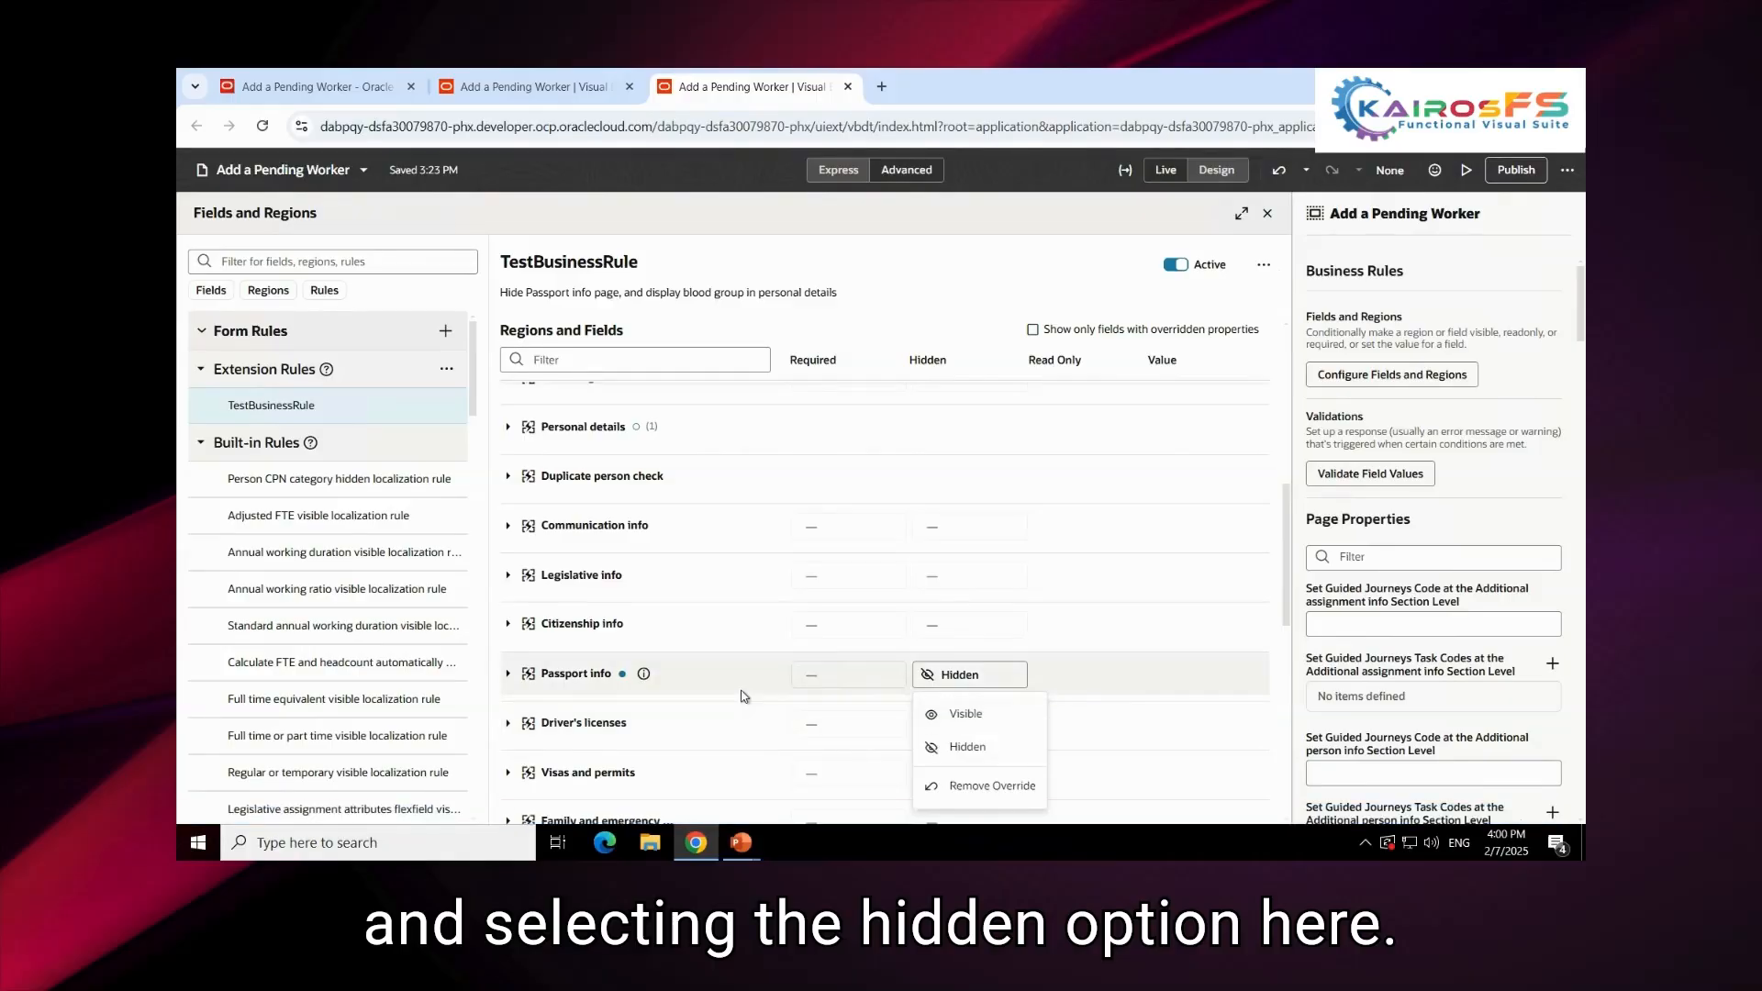
Step: Inspect the Blood Type field under Personal details, Biographical info, including its rule details and Hidden options
scroll(743, 696, up, 10)
click(643, 440)
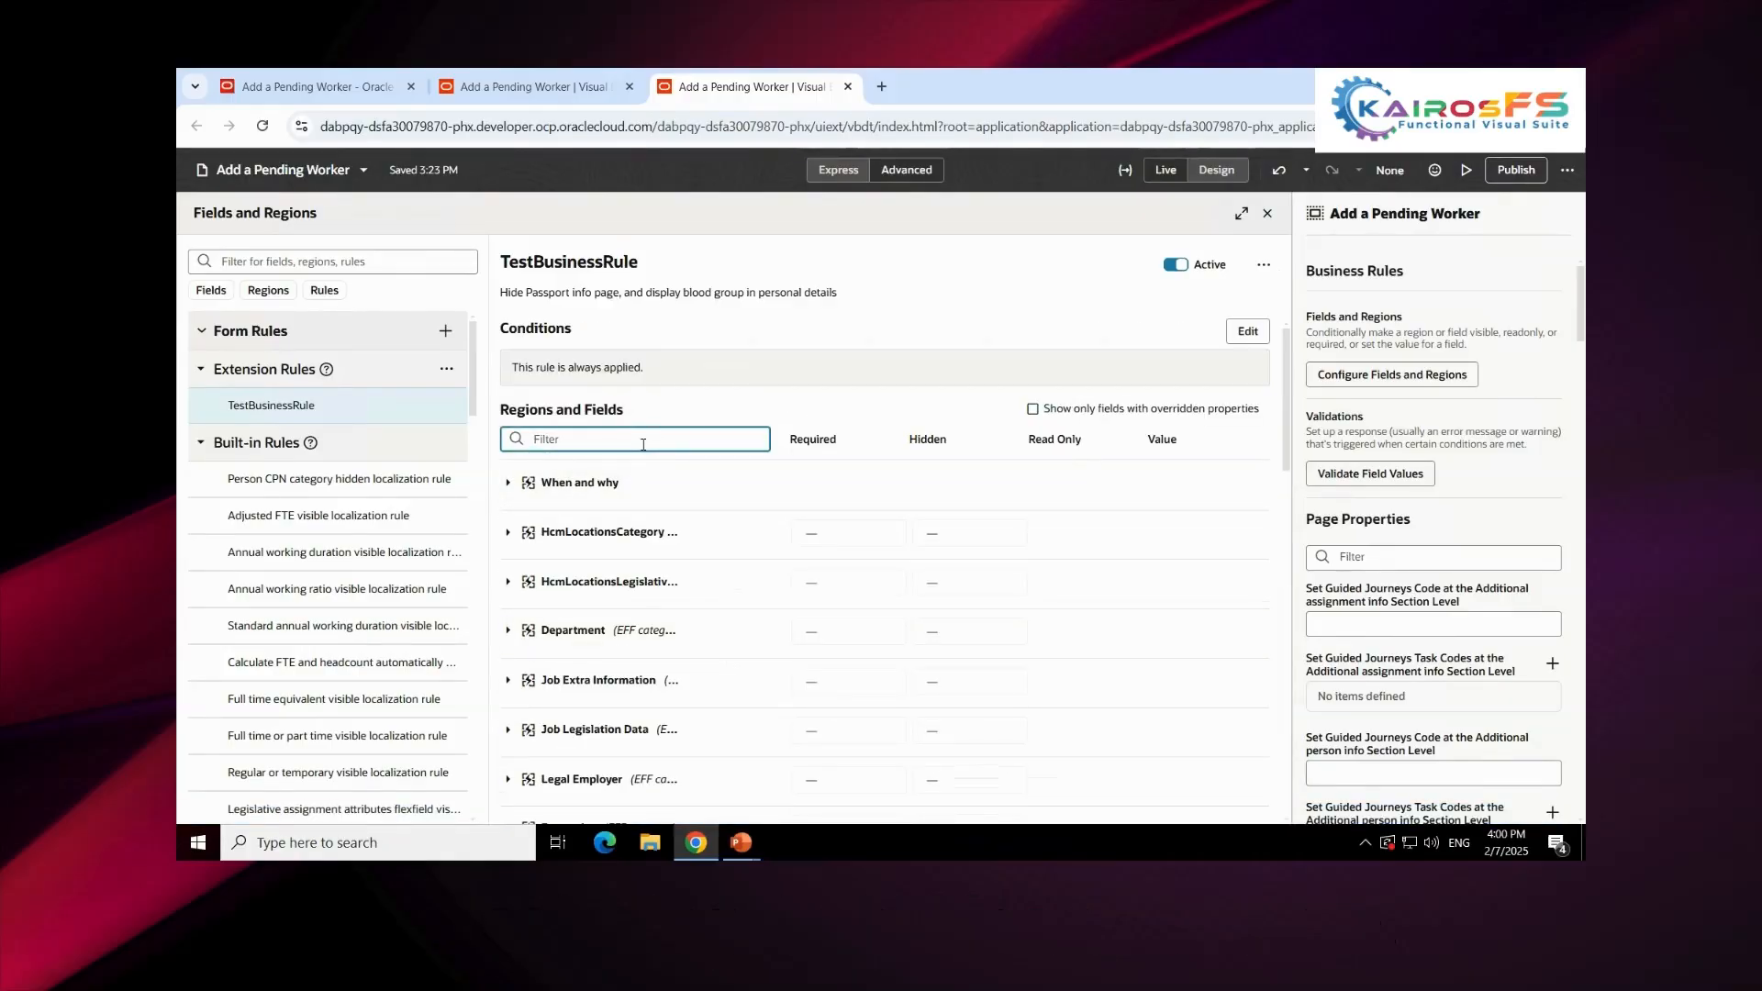
scroll(636, 734, down, 5)
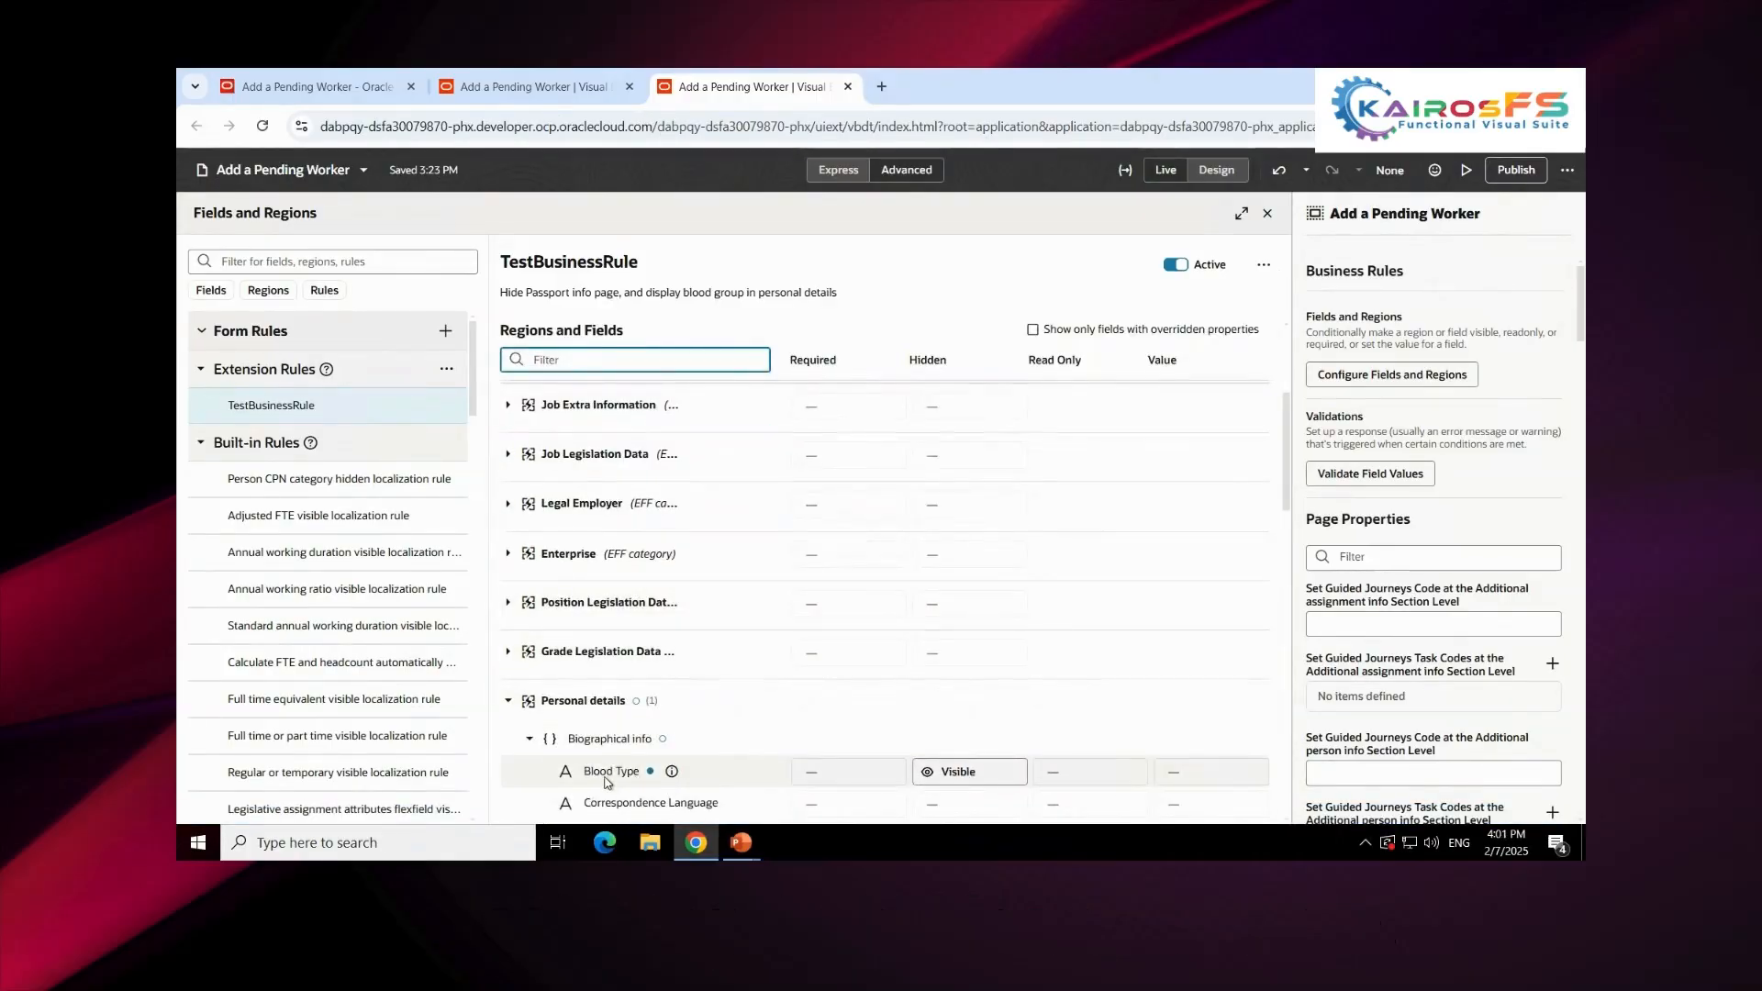
click(672, 771)
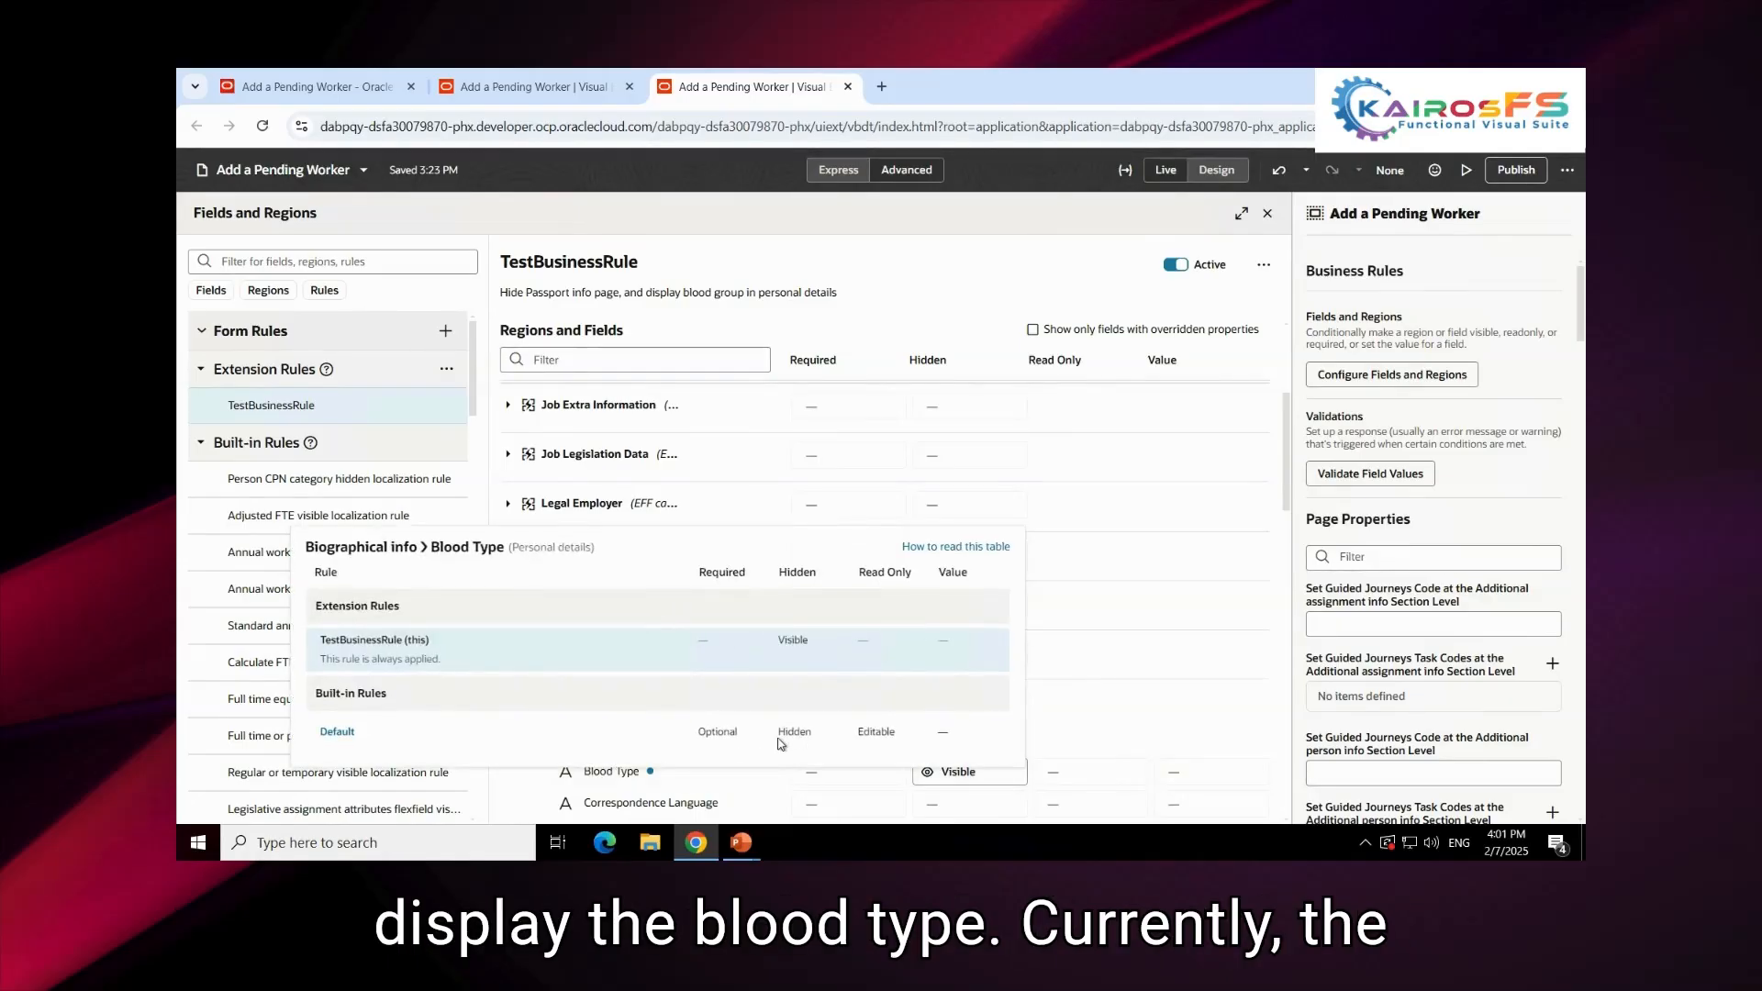
click(945, 775)
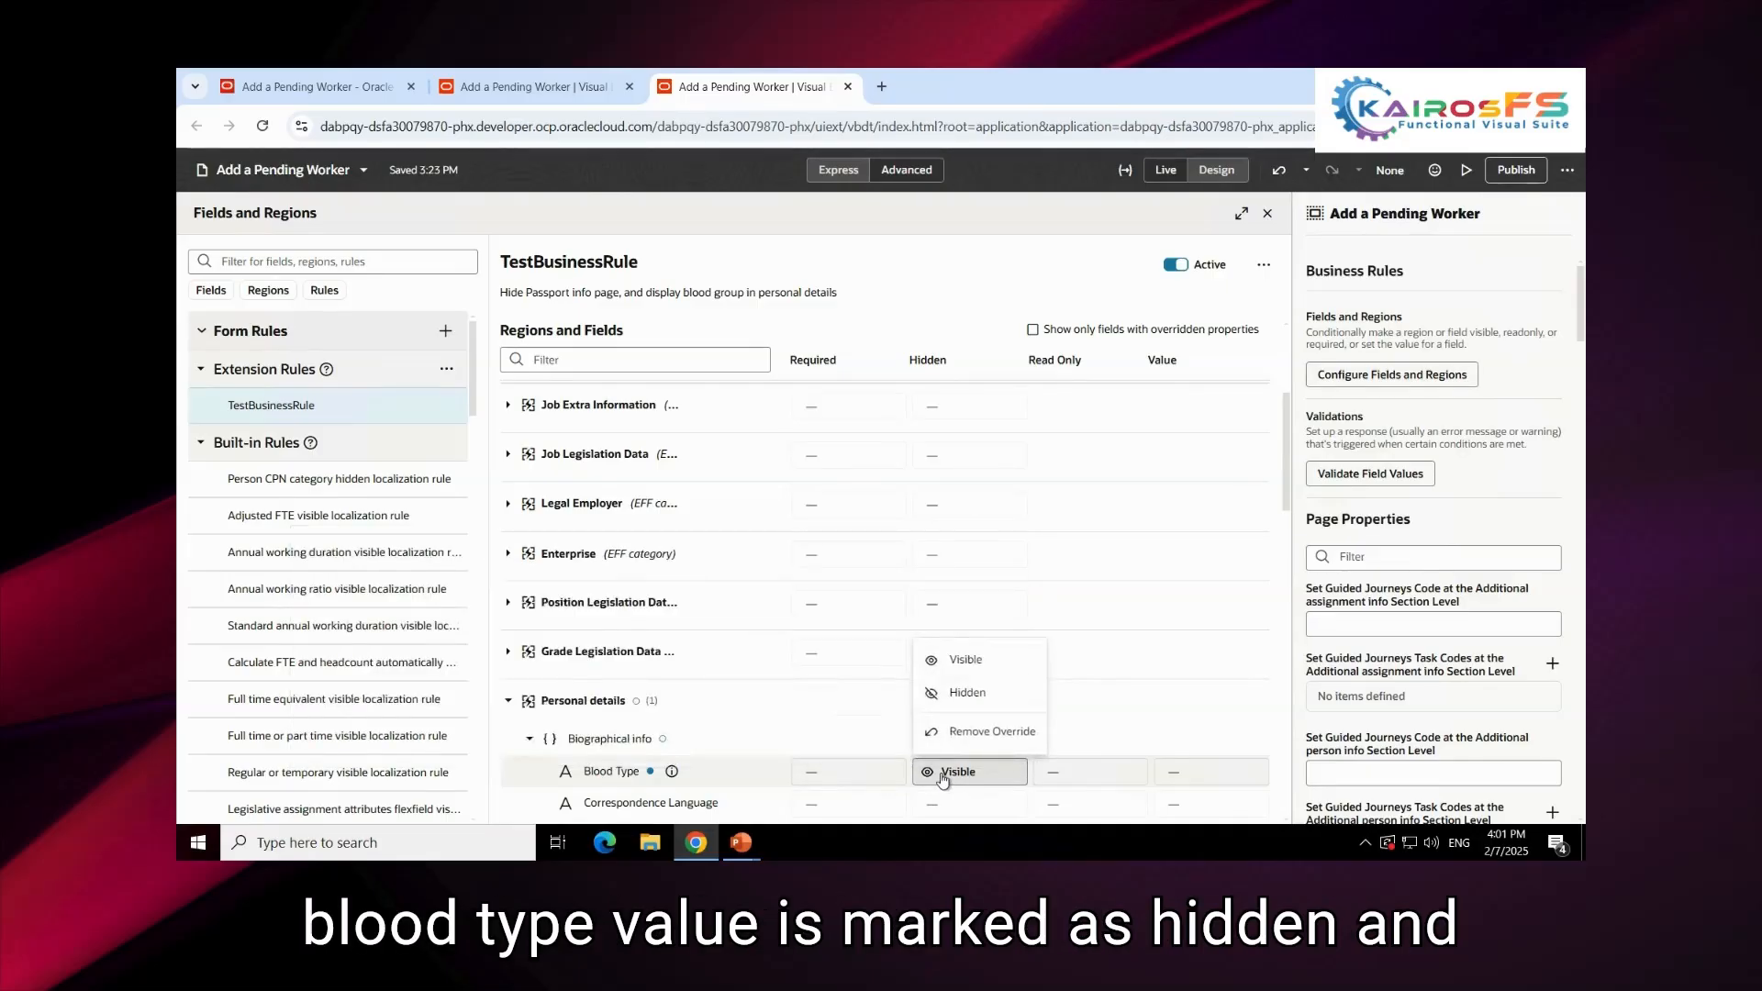
click(944, 780)
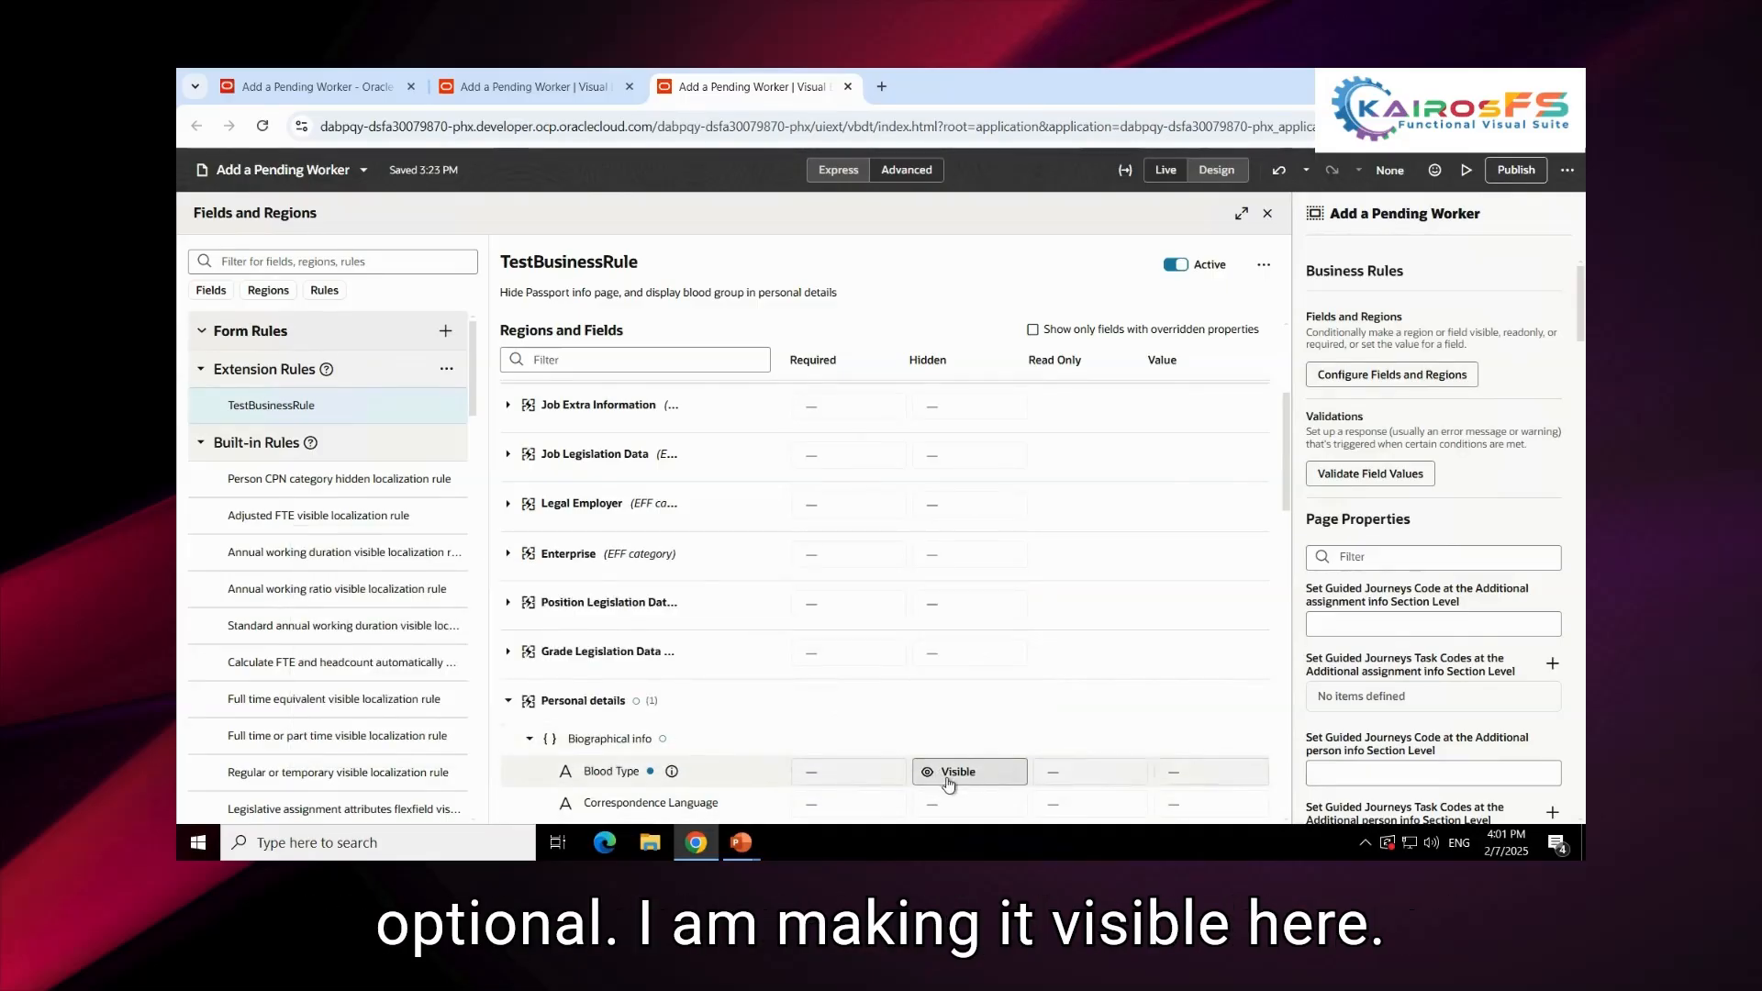
Step: Preview the Add a Pending Worker page and continue from Info to include to the When and why section
click(1466, 173)
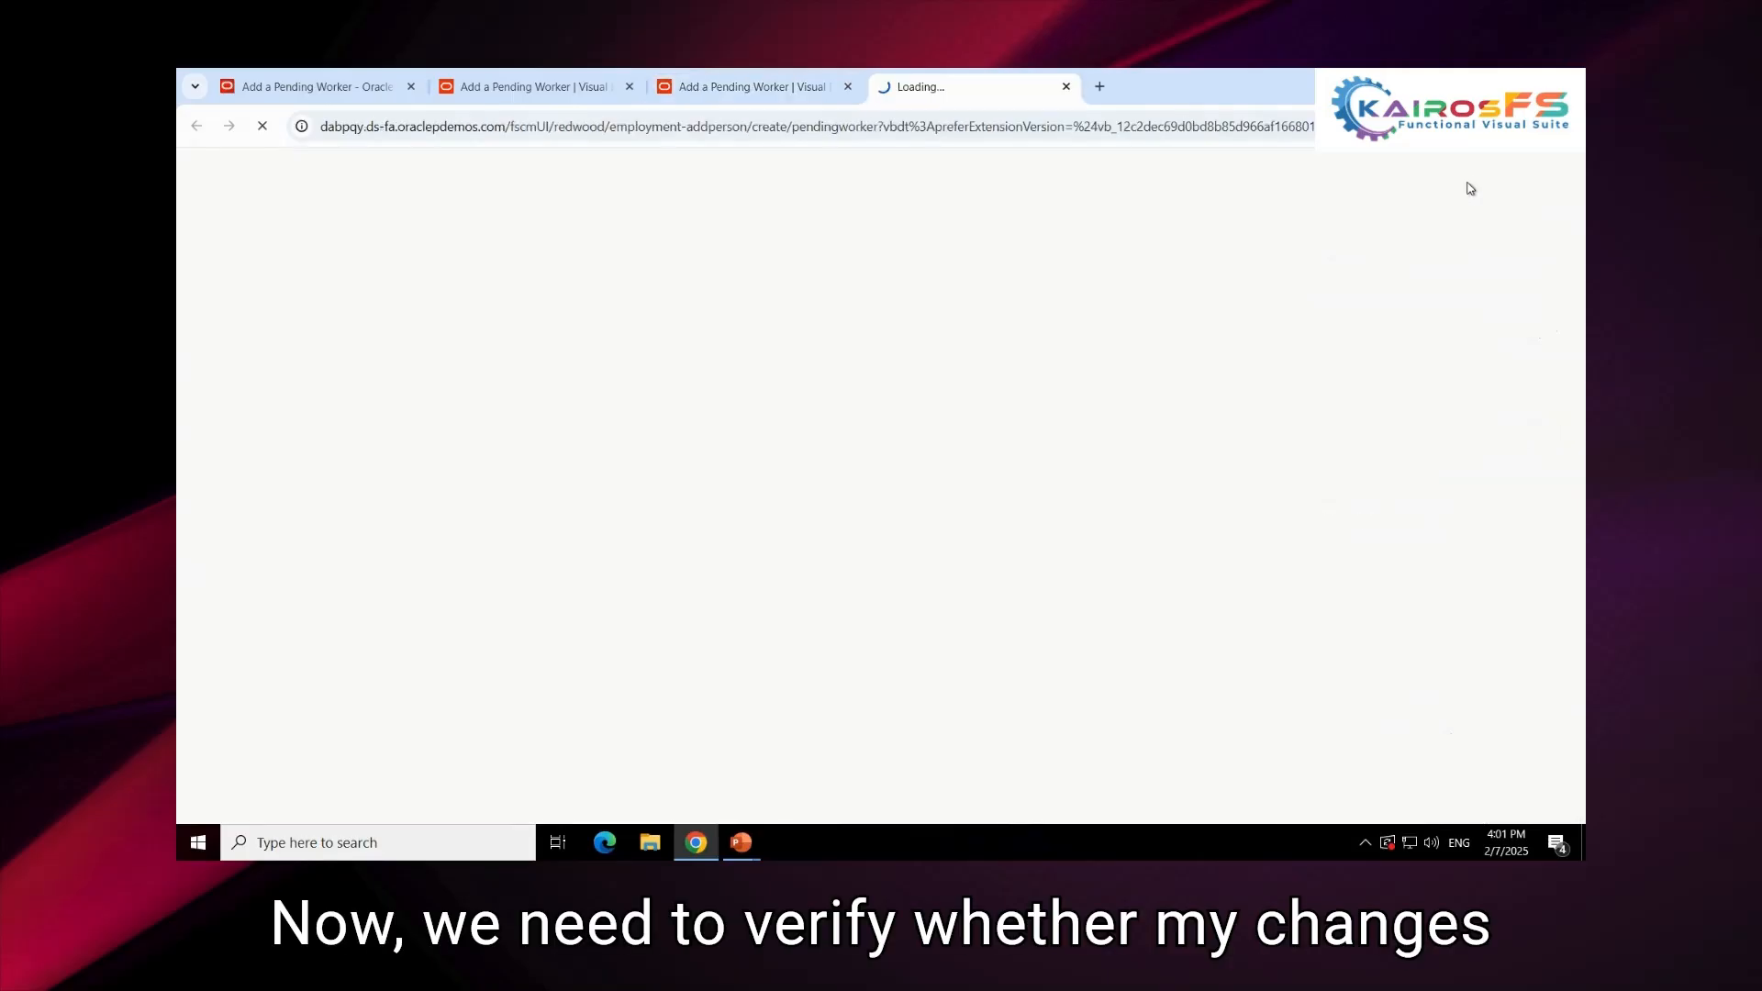
click(681, 86)
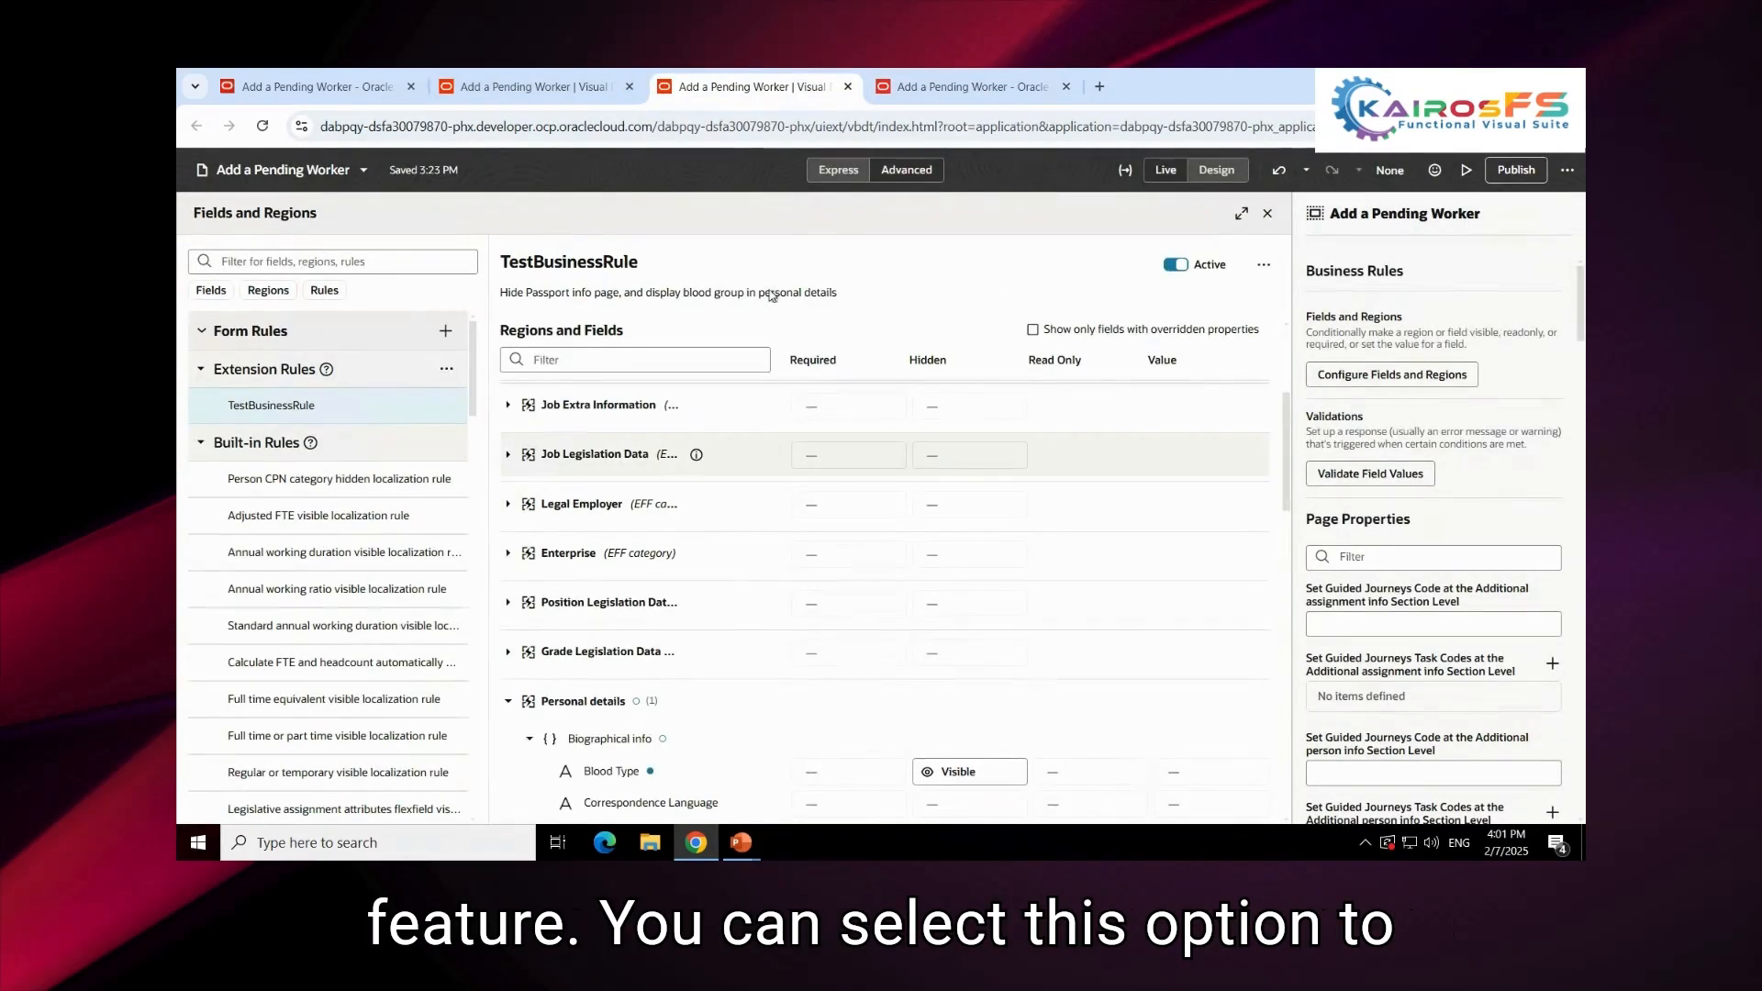
click(955, 92)
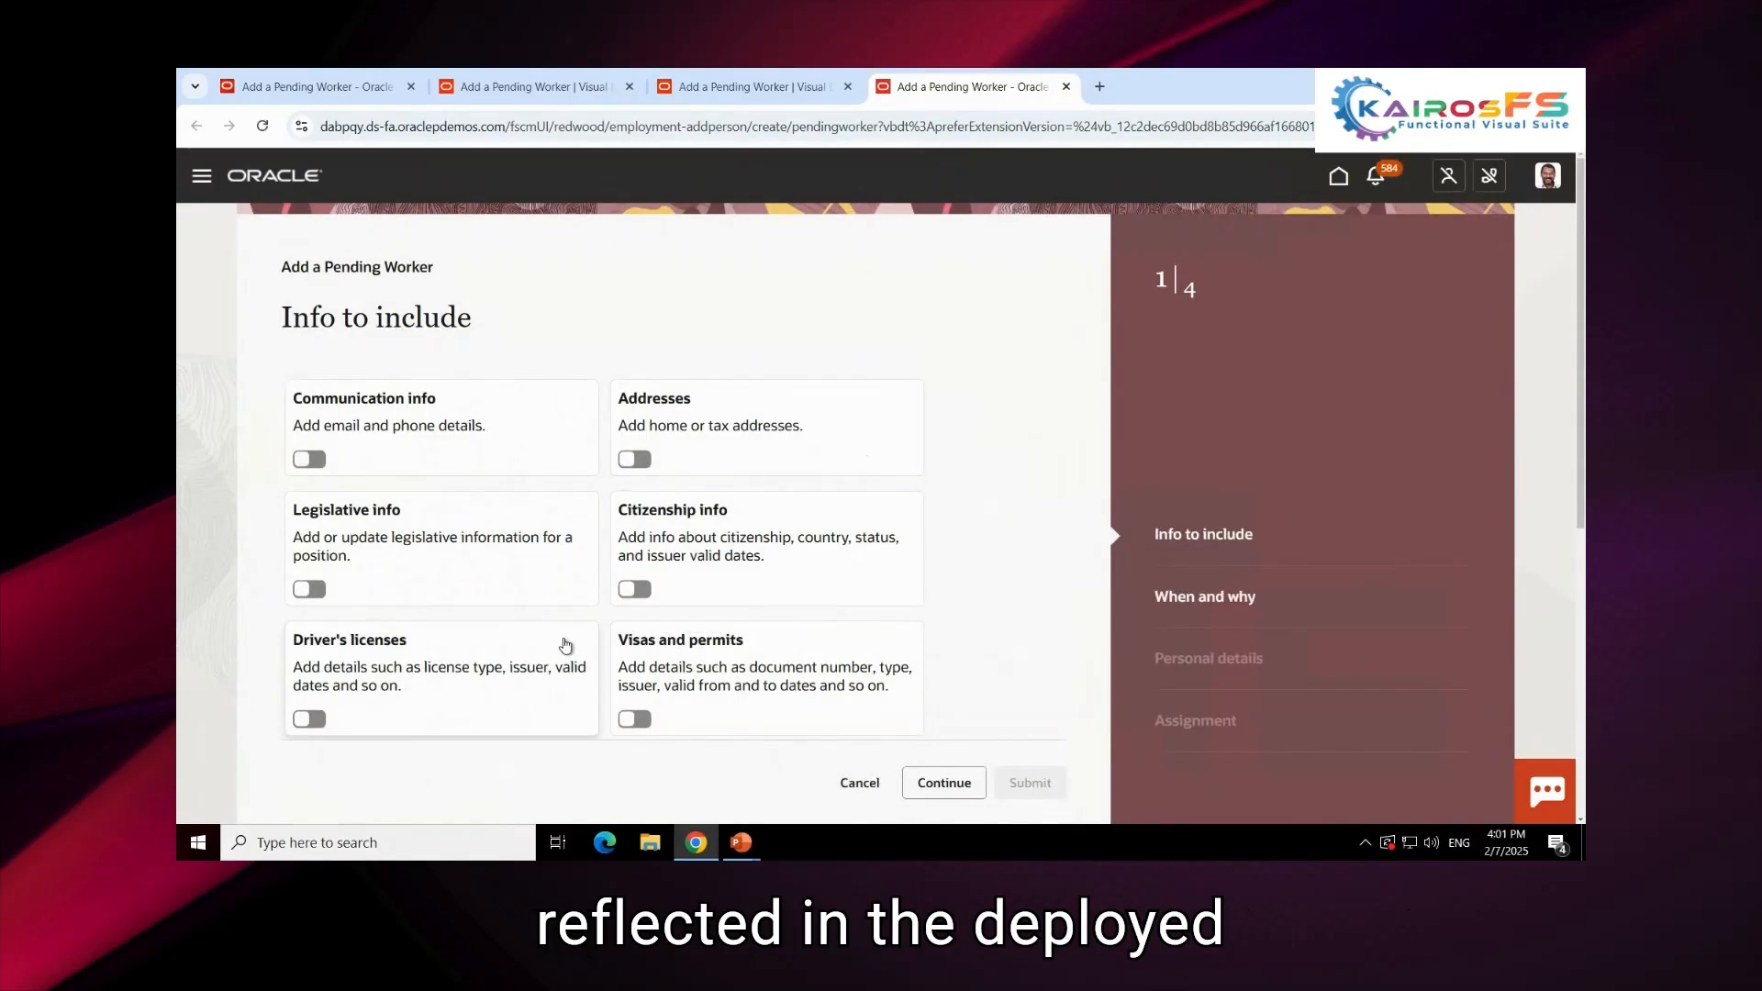
click(942, 785)
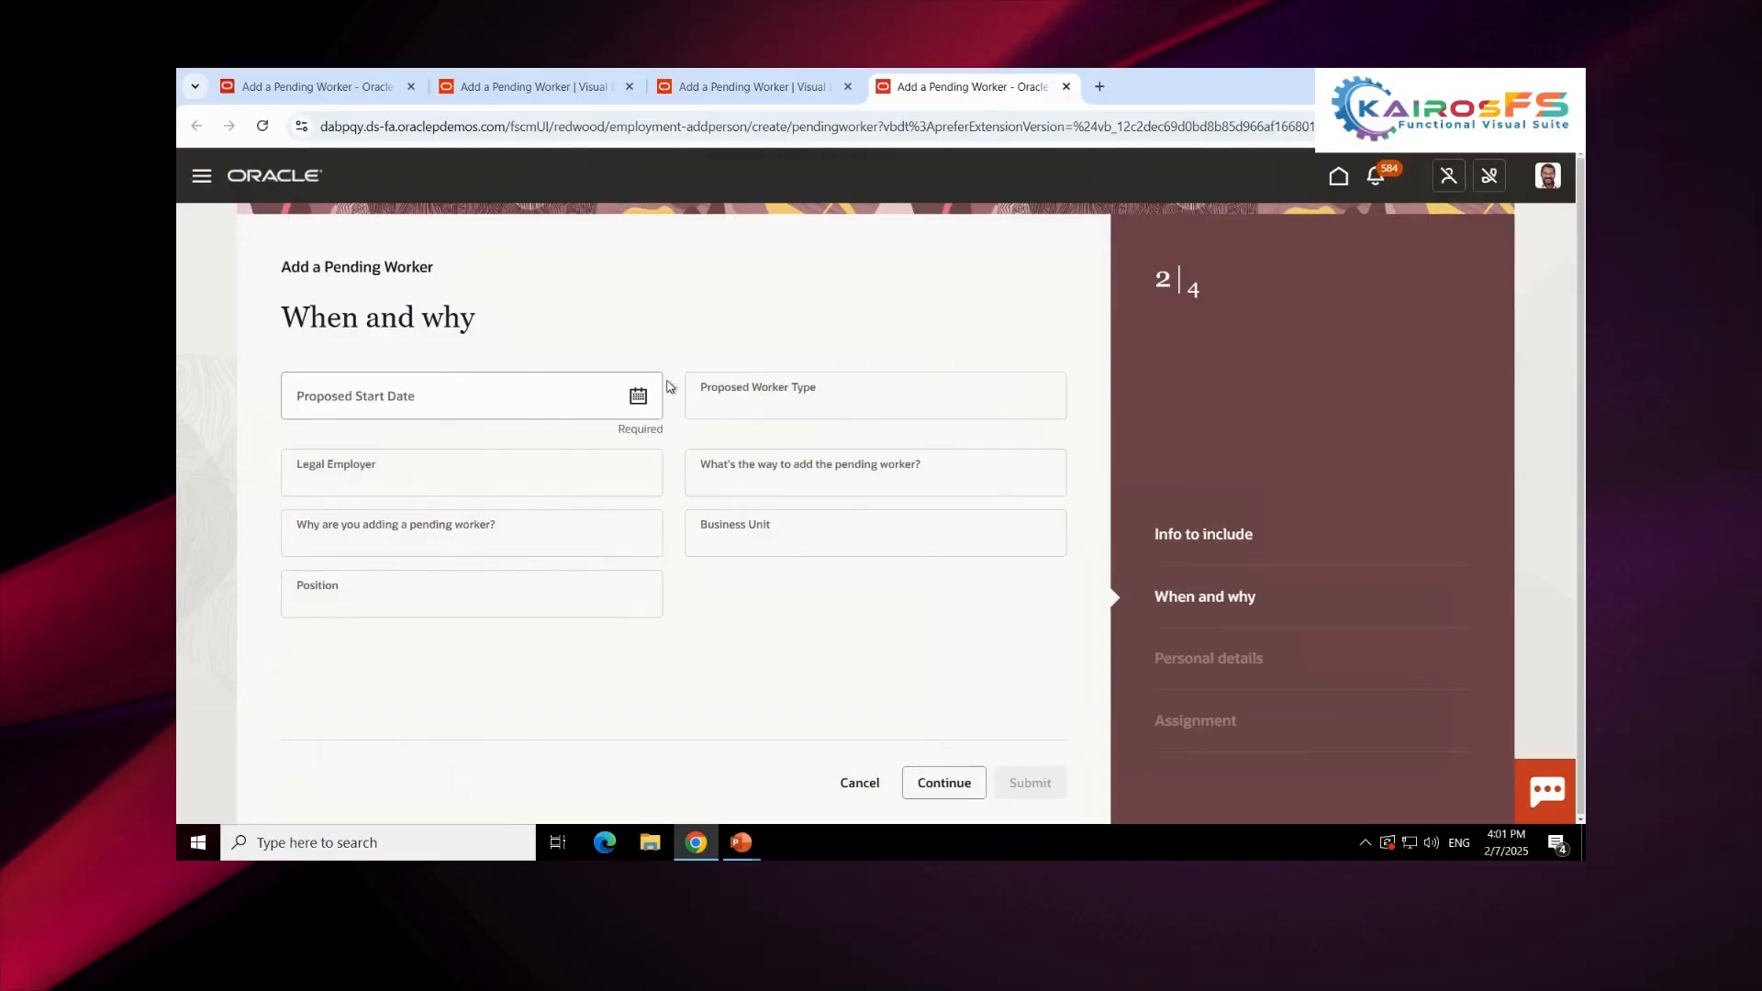
Step: Set the proposed start date to 2/7/25 and the proposed worker type to Contingent worker
click(637, 395)
click(537, 562)
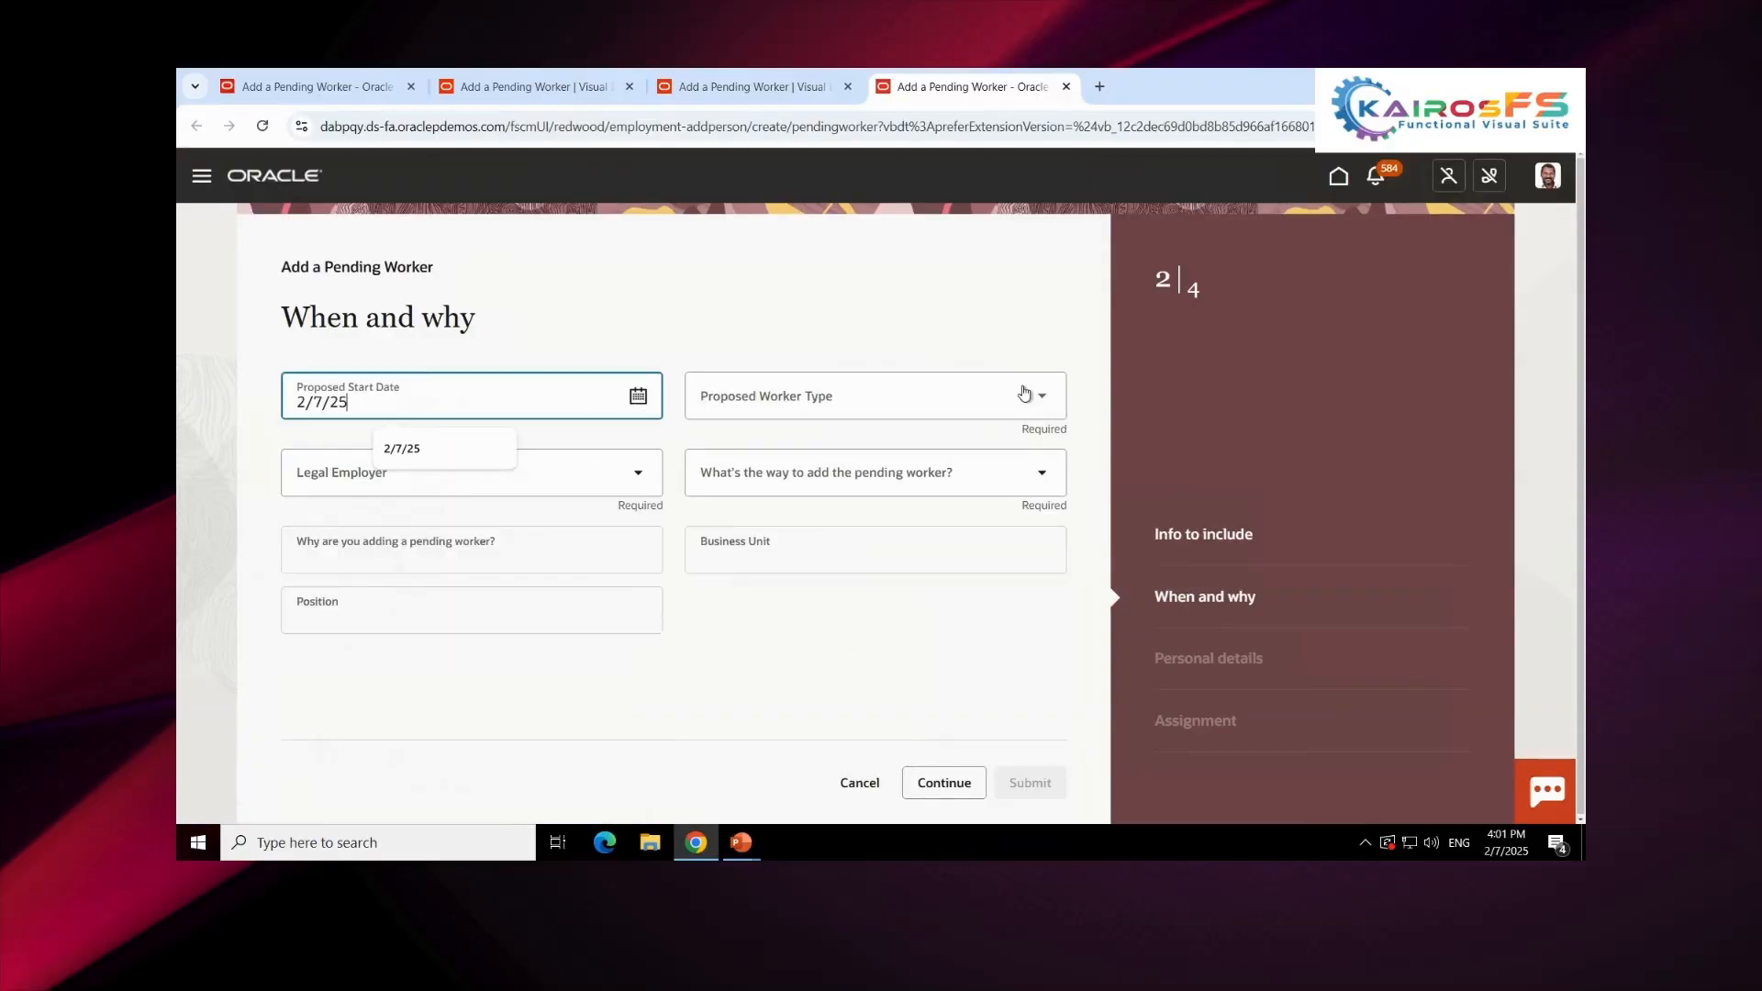
click(1023, 395)
click(1039, 408)
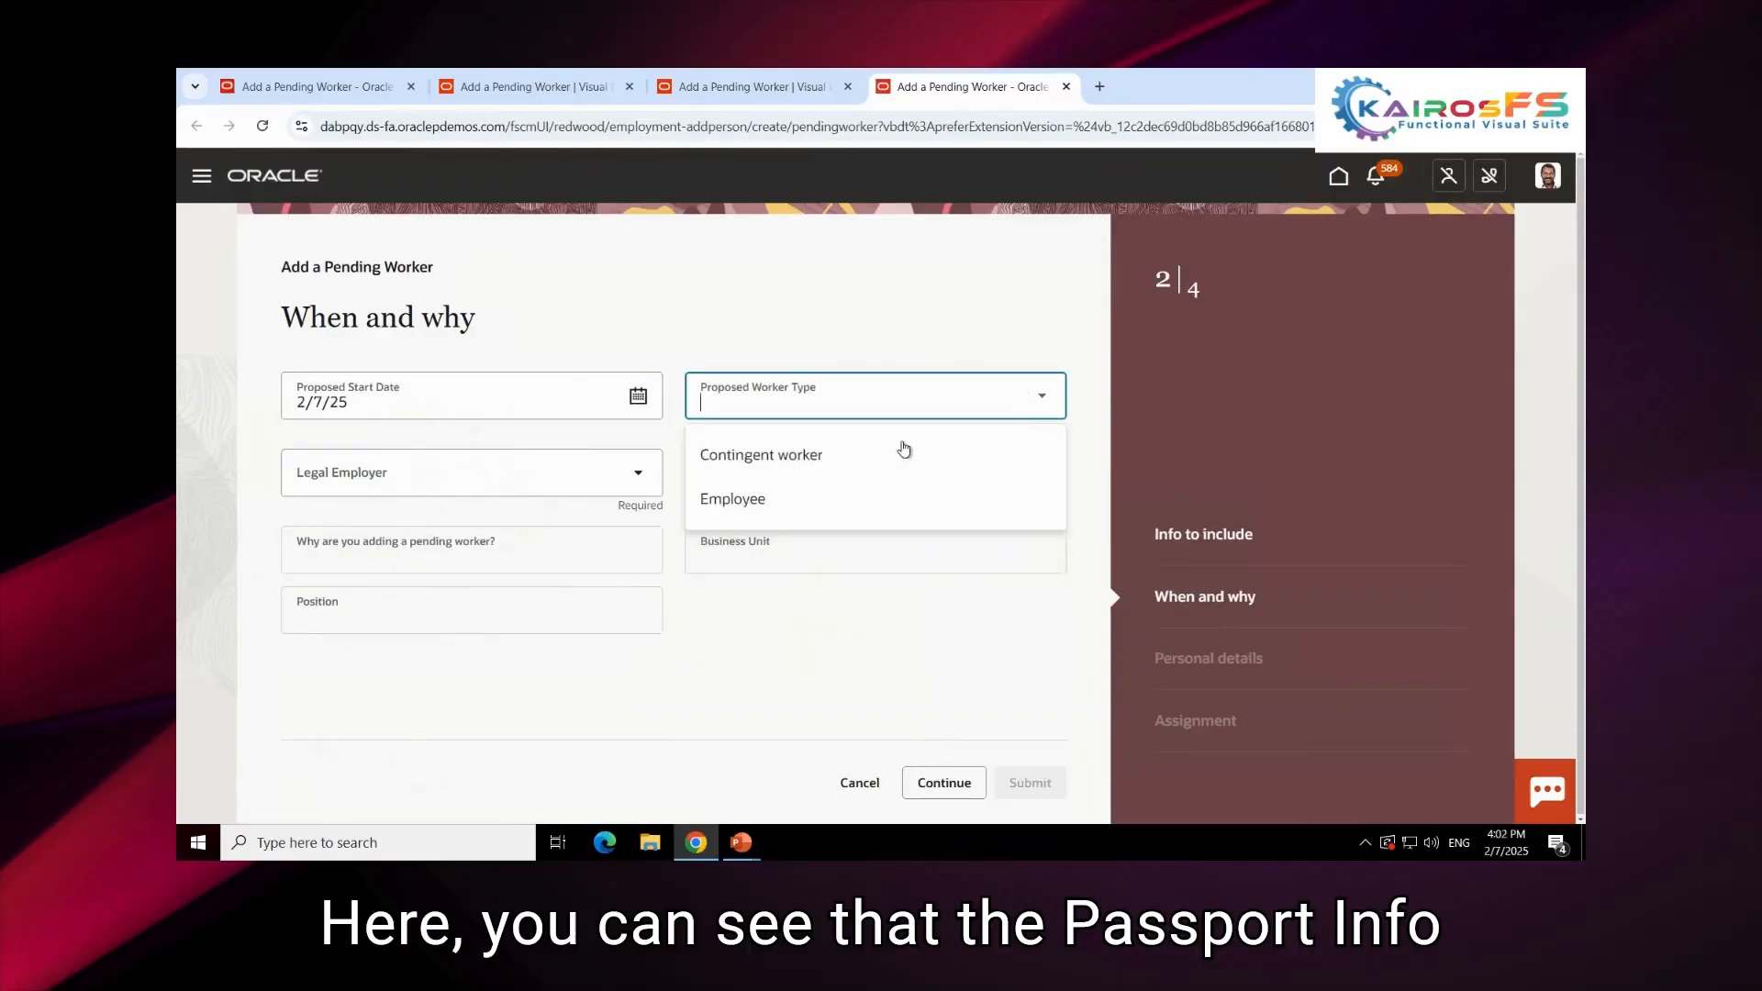
click(814, 459)
Step: Search the legal employers for "US1 Legal" and choose US1 Legal Entity
click(642, 466)
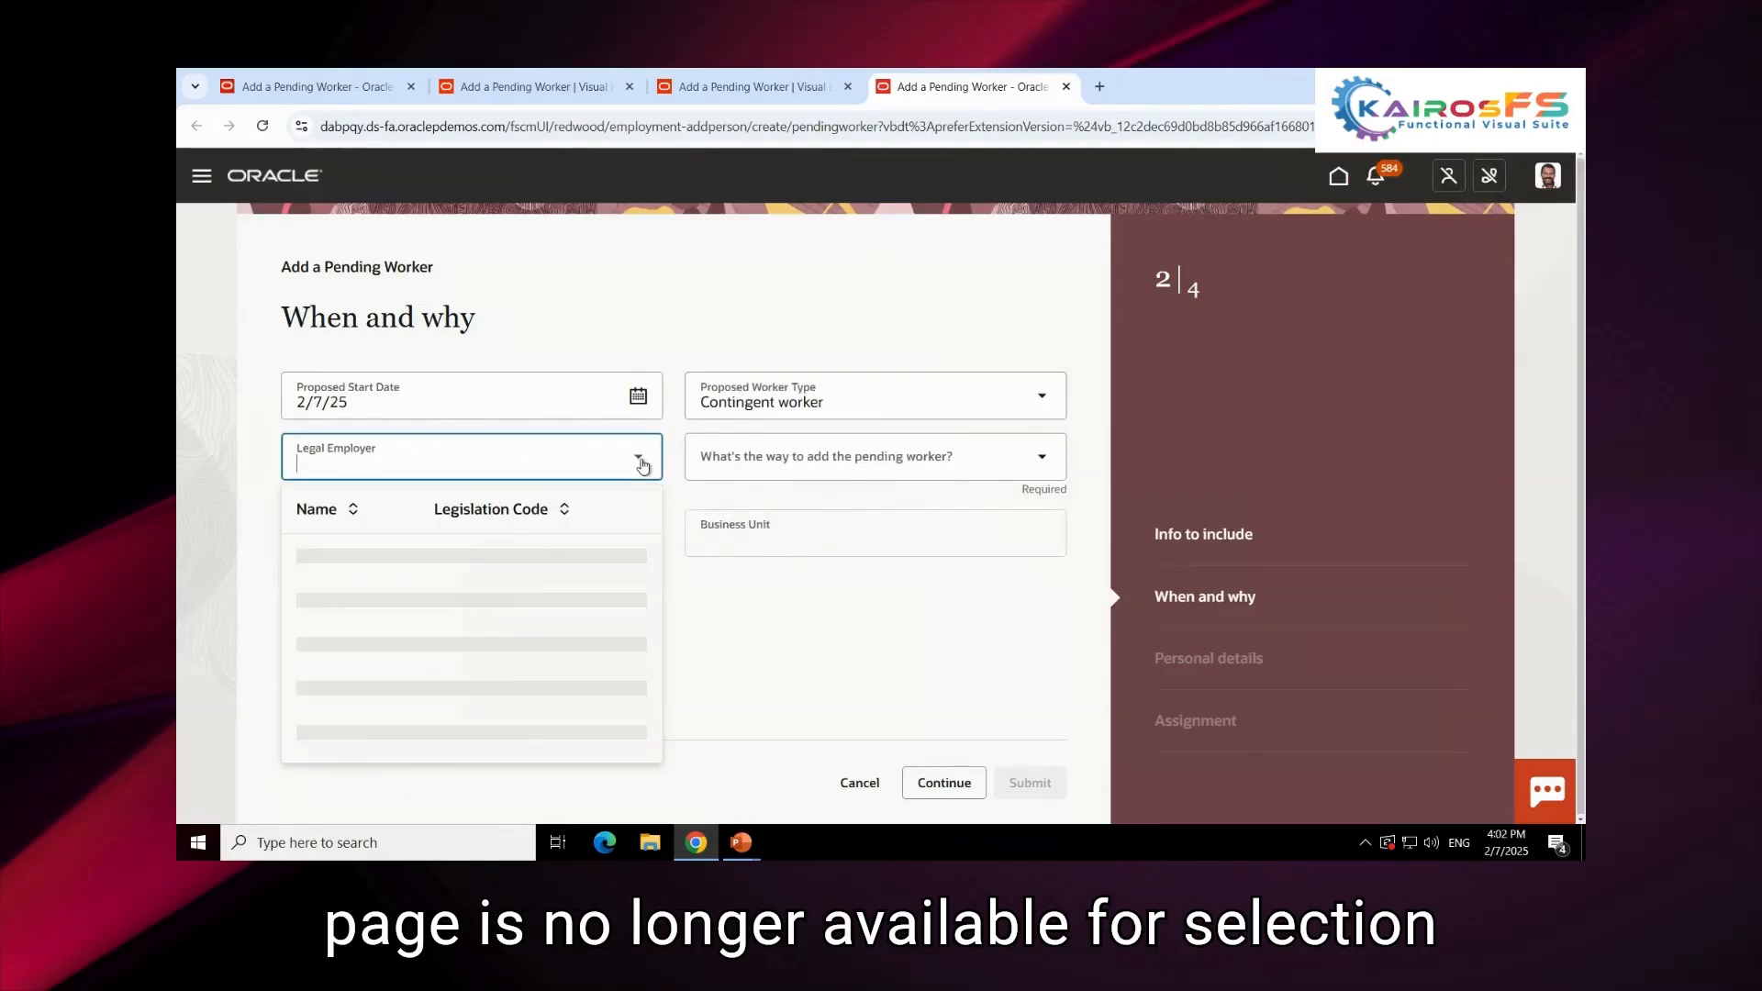
text(US1)
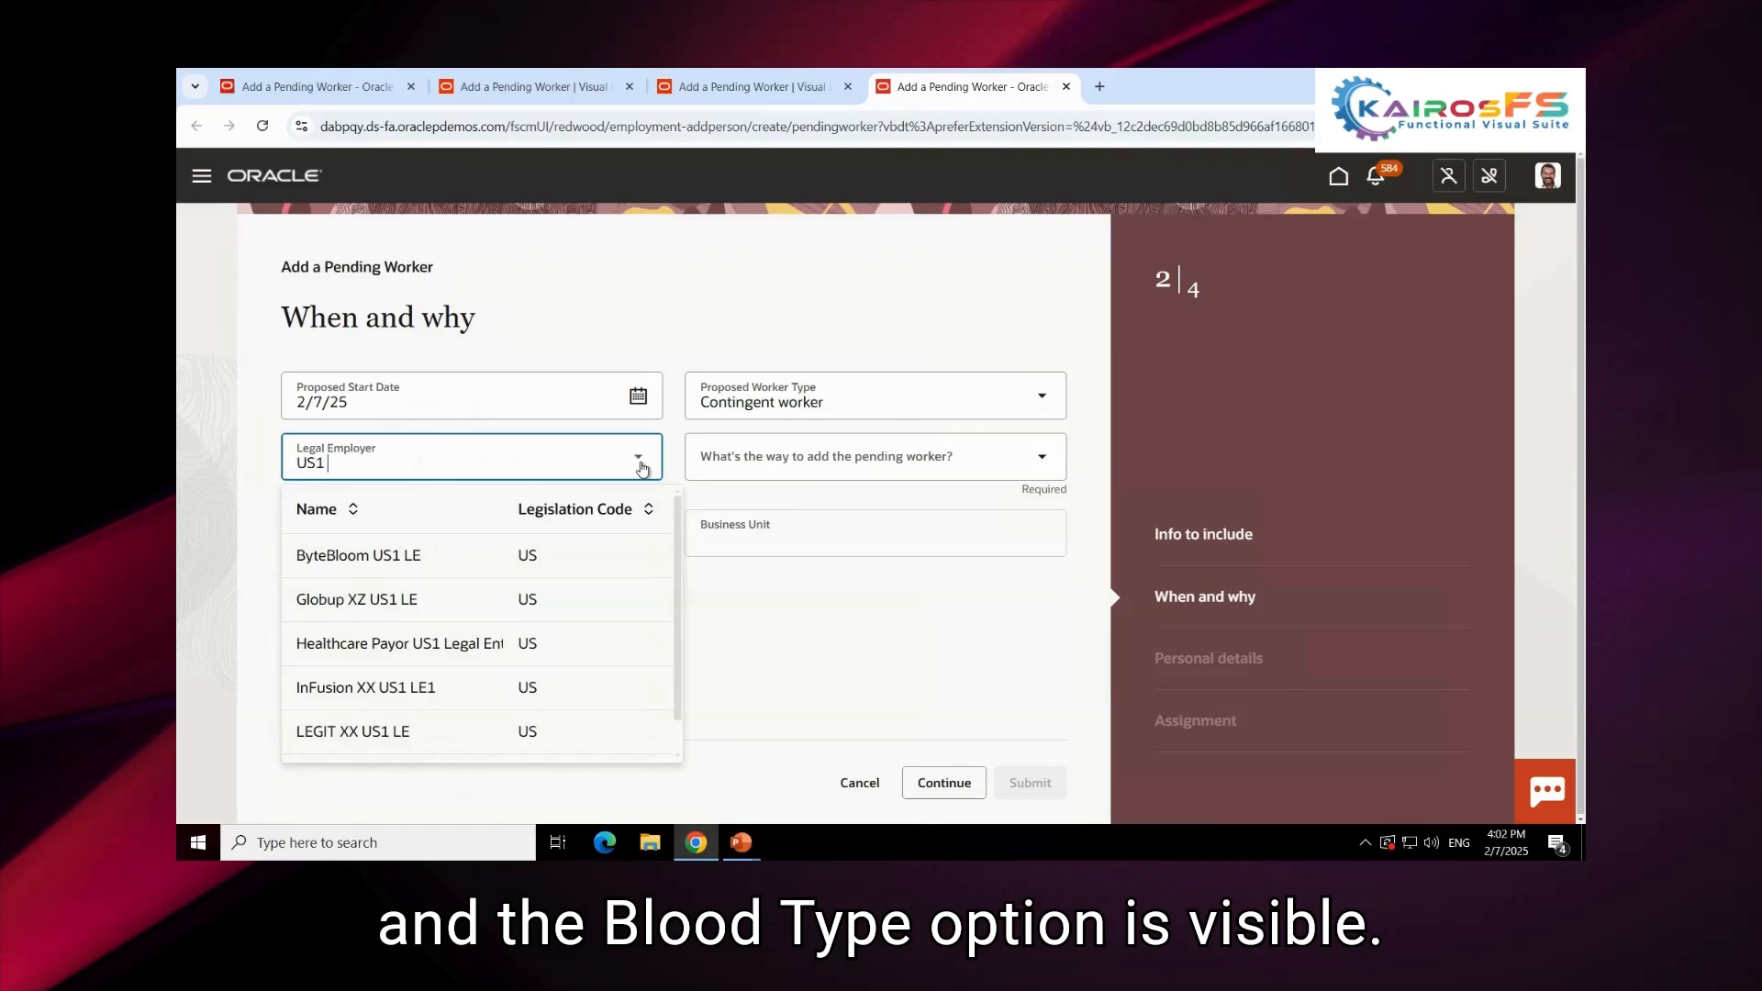
text( Legal)
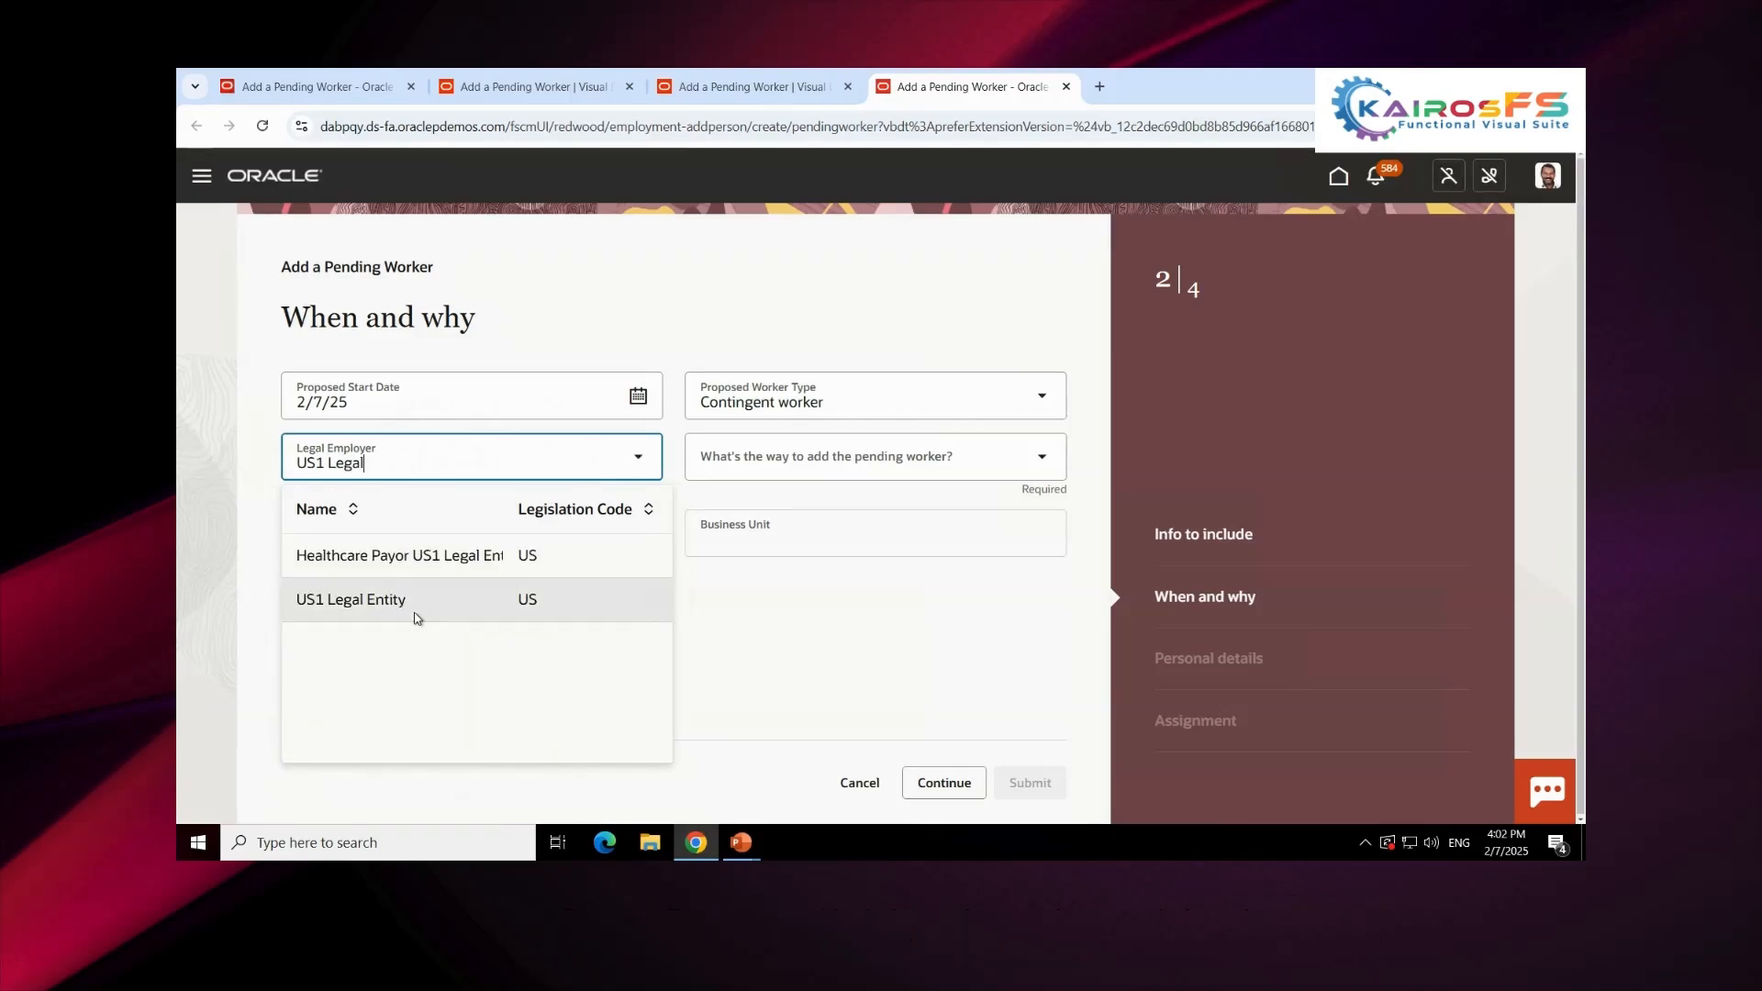
click(414, 617)
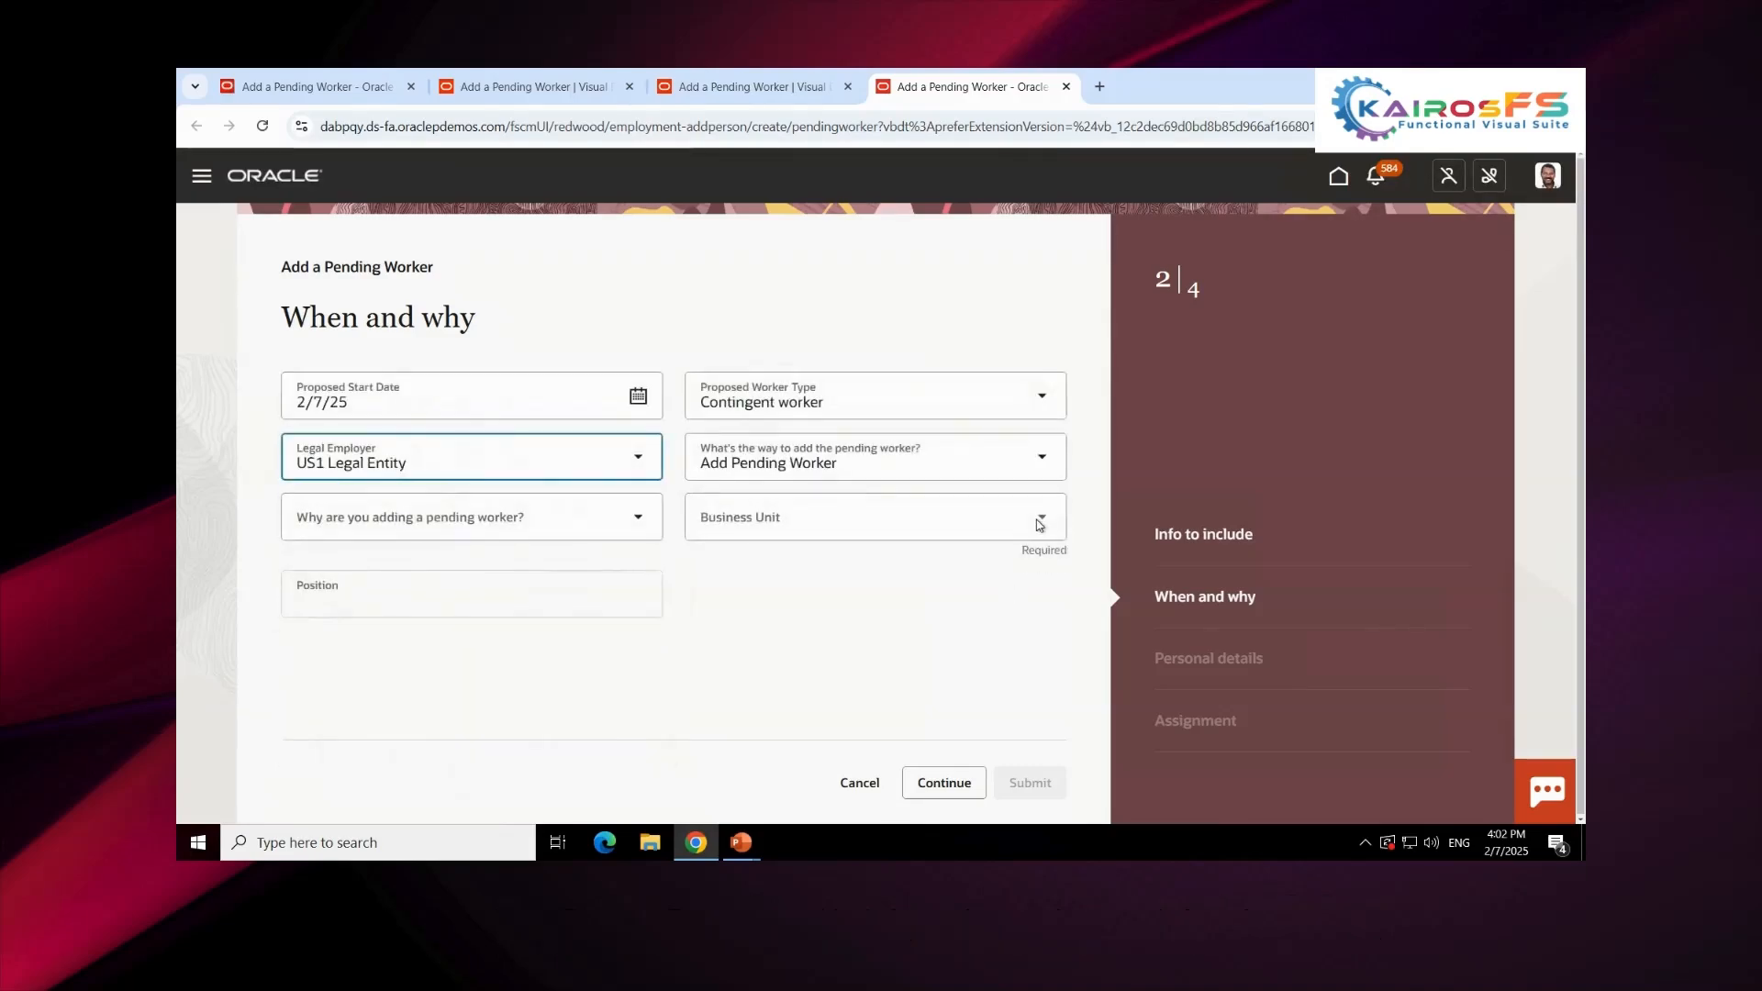
Step: Search the business units for "US1" and choose US1 Business Unit
click(1040, 525)
text(USI)
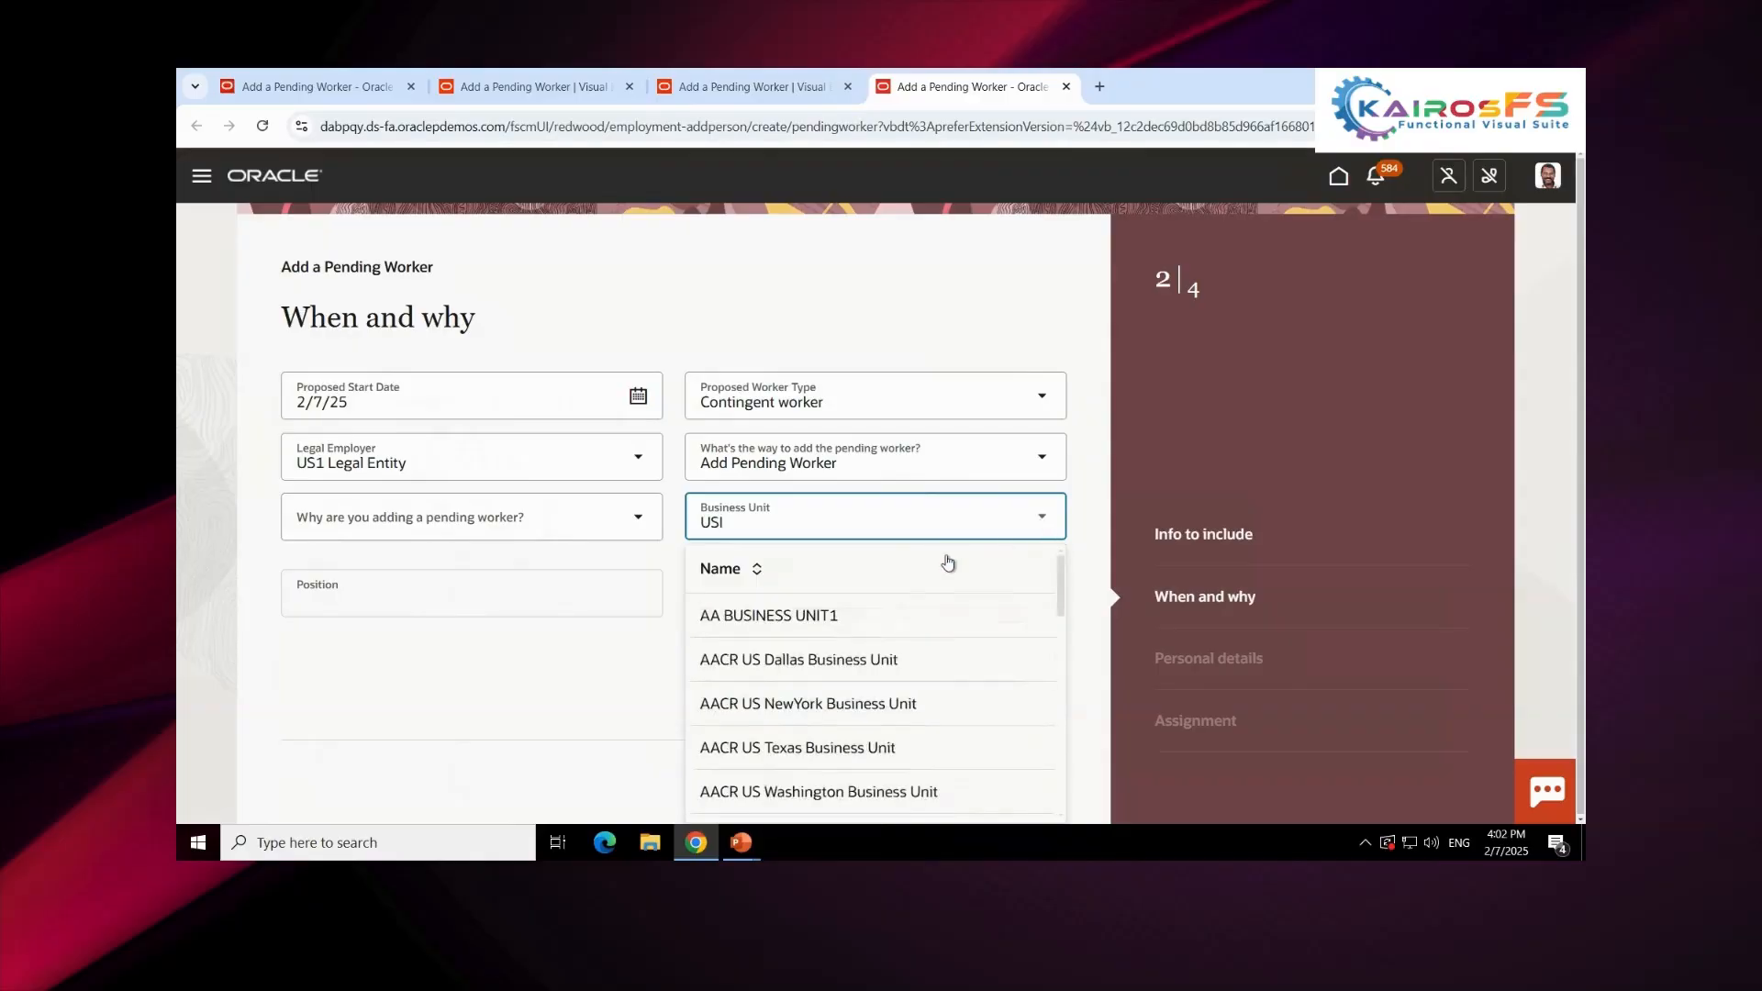
text( bus)
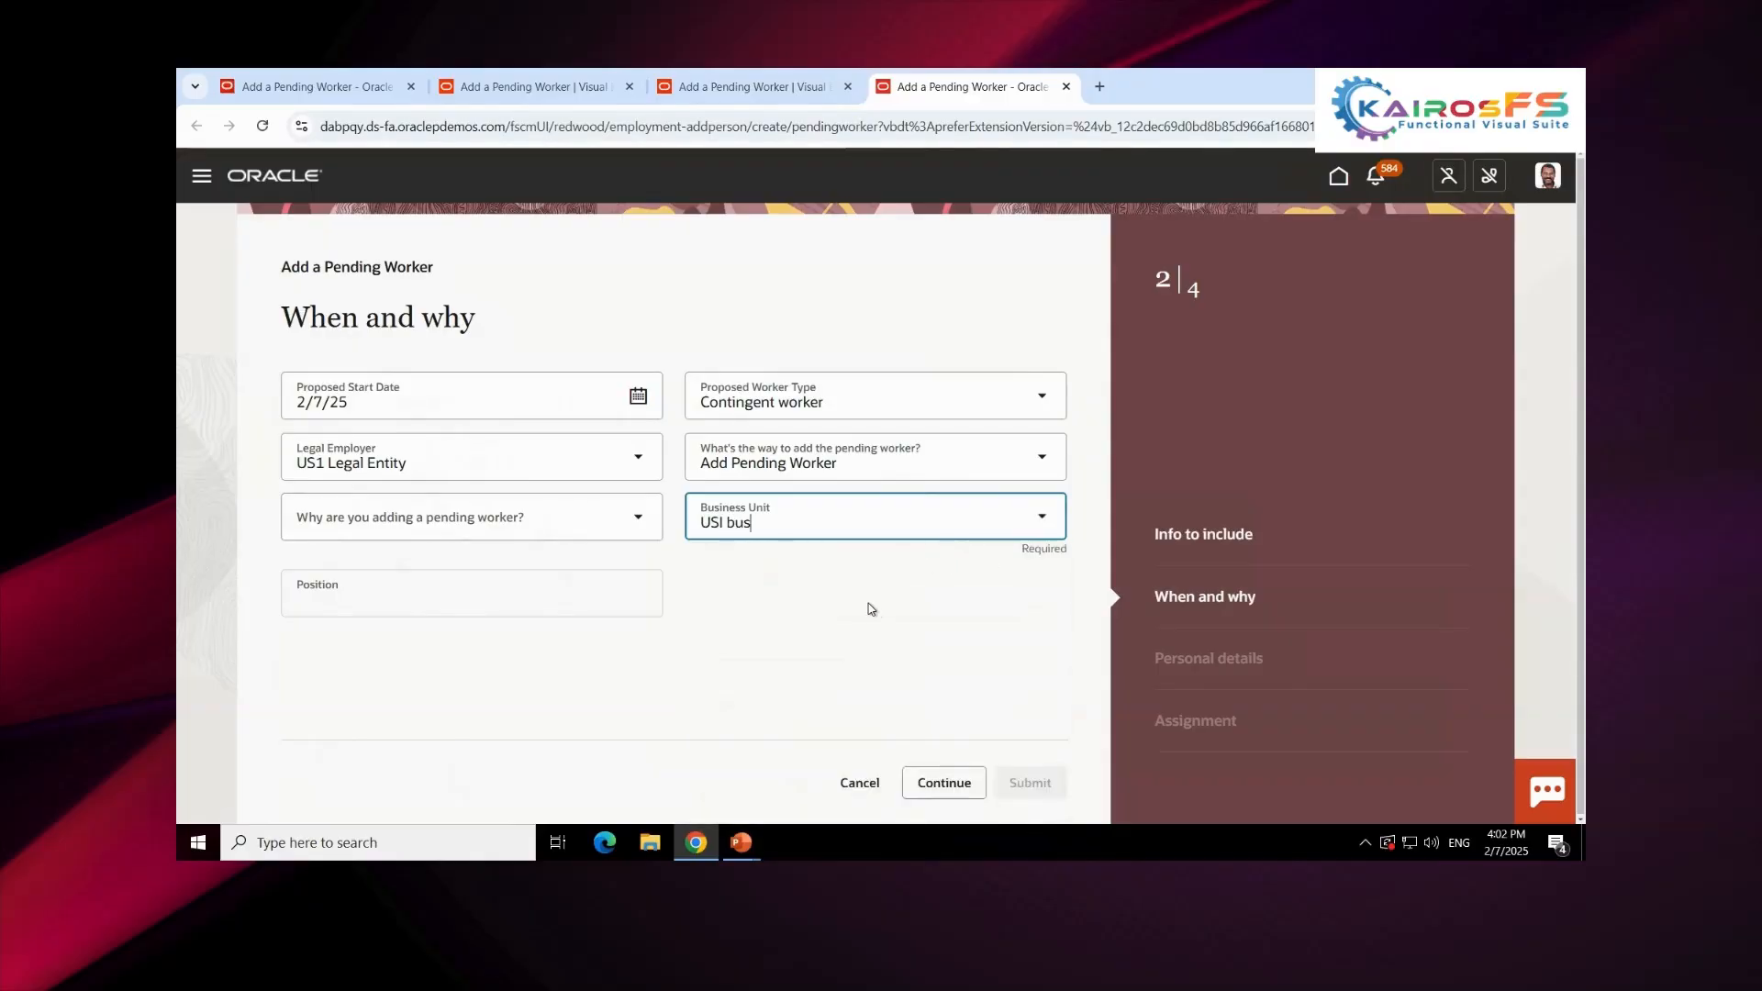
key(BackSpace)
key(BackSpace)
key(BackSpace)
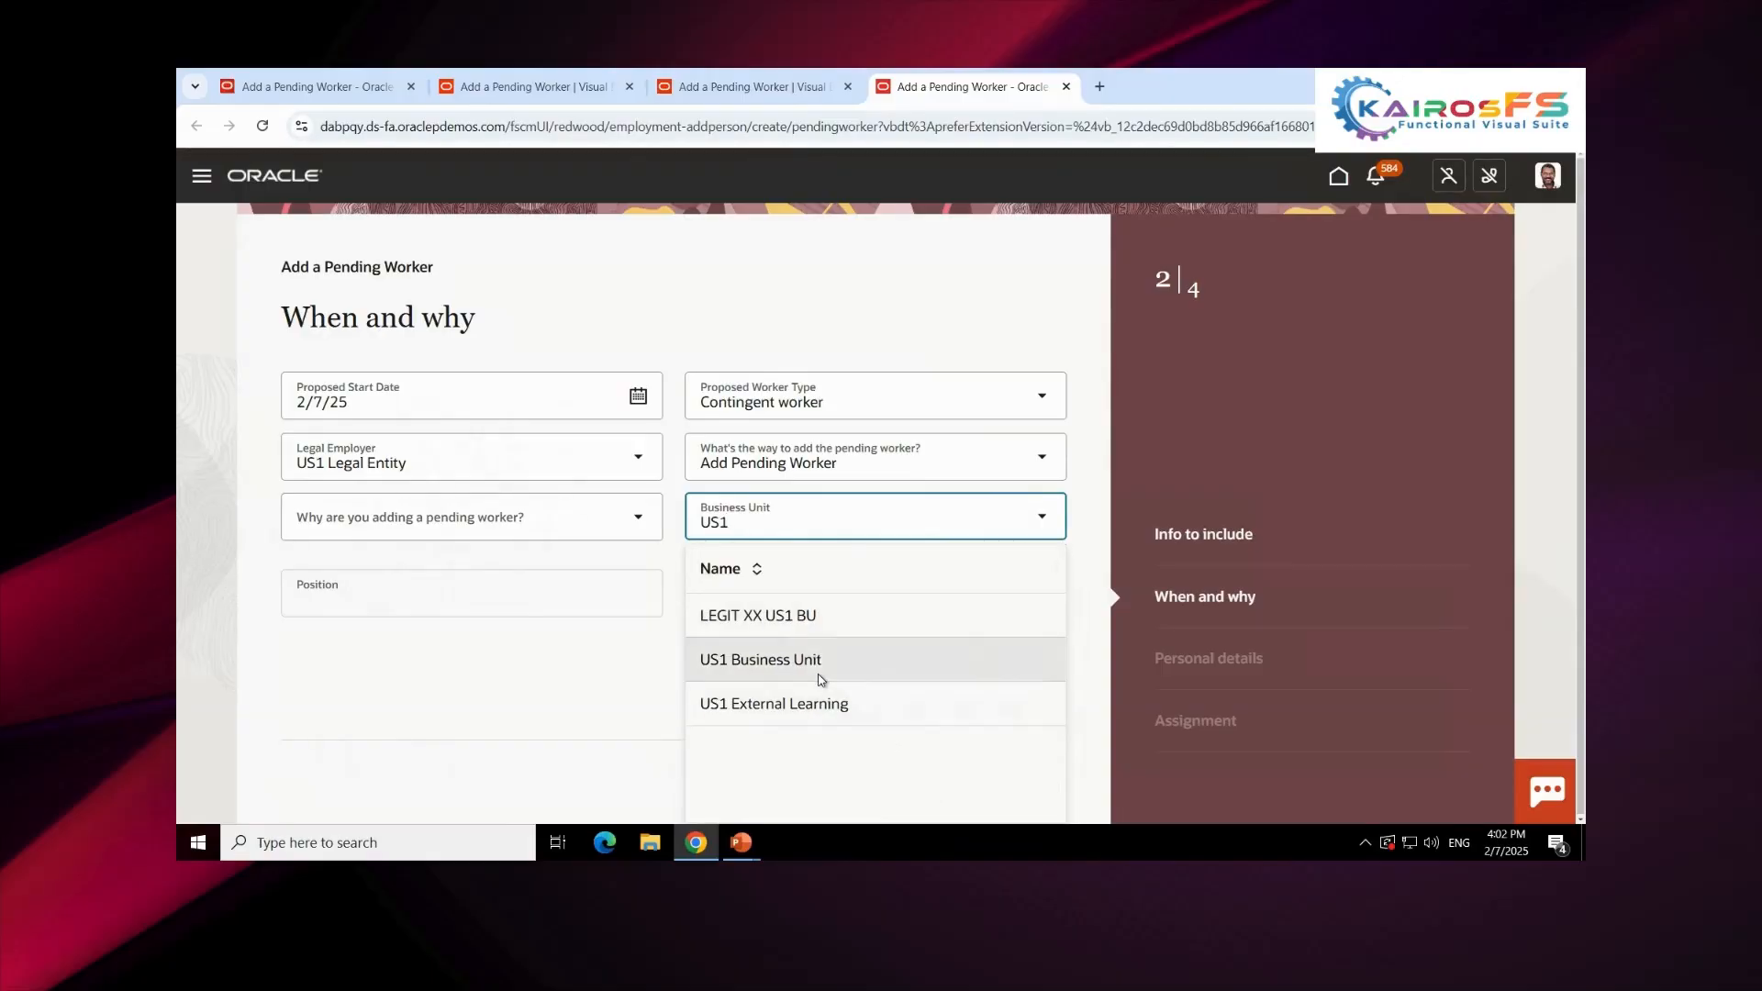
click(867, 661)
Step: Continue to the Personal details section and check whether the Blood Type field is displayed
click(959, 781)
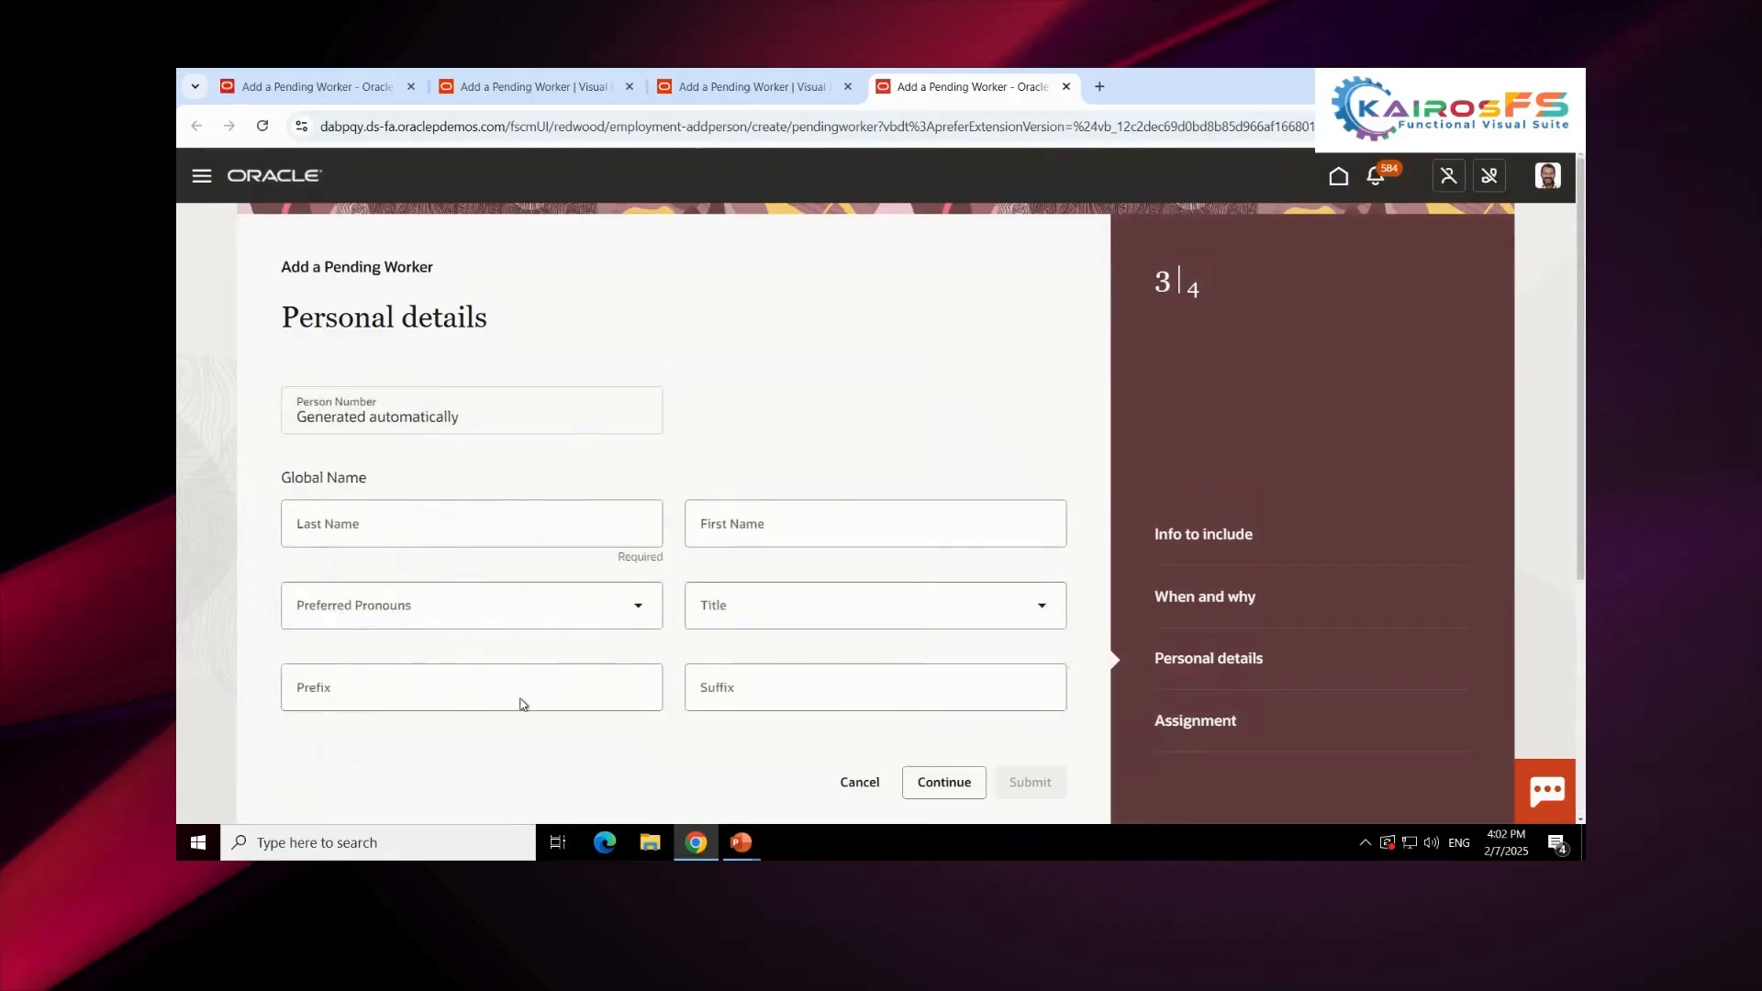
scroll(528, 702, down, 3)
scroll(551, 654, down, 3)
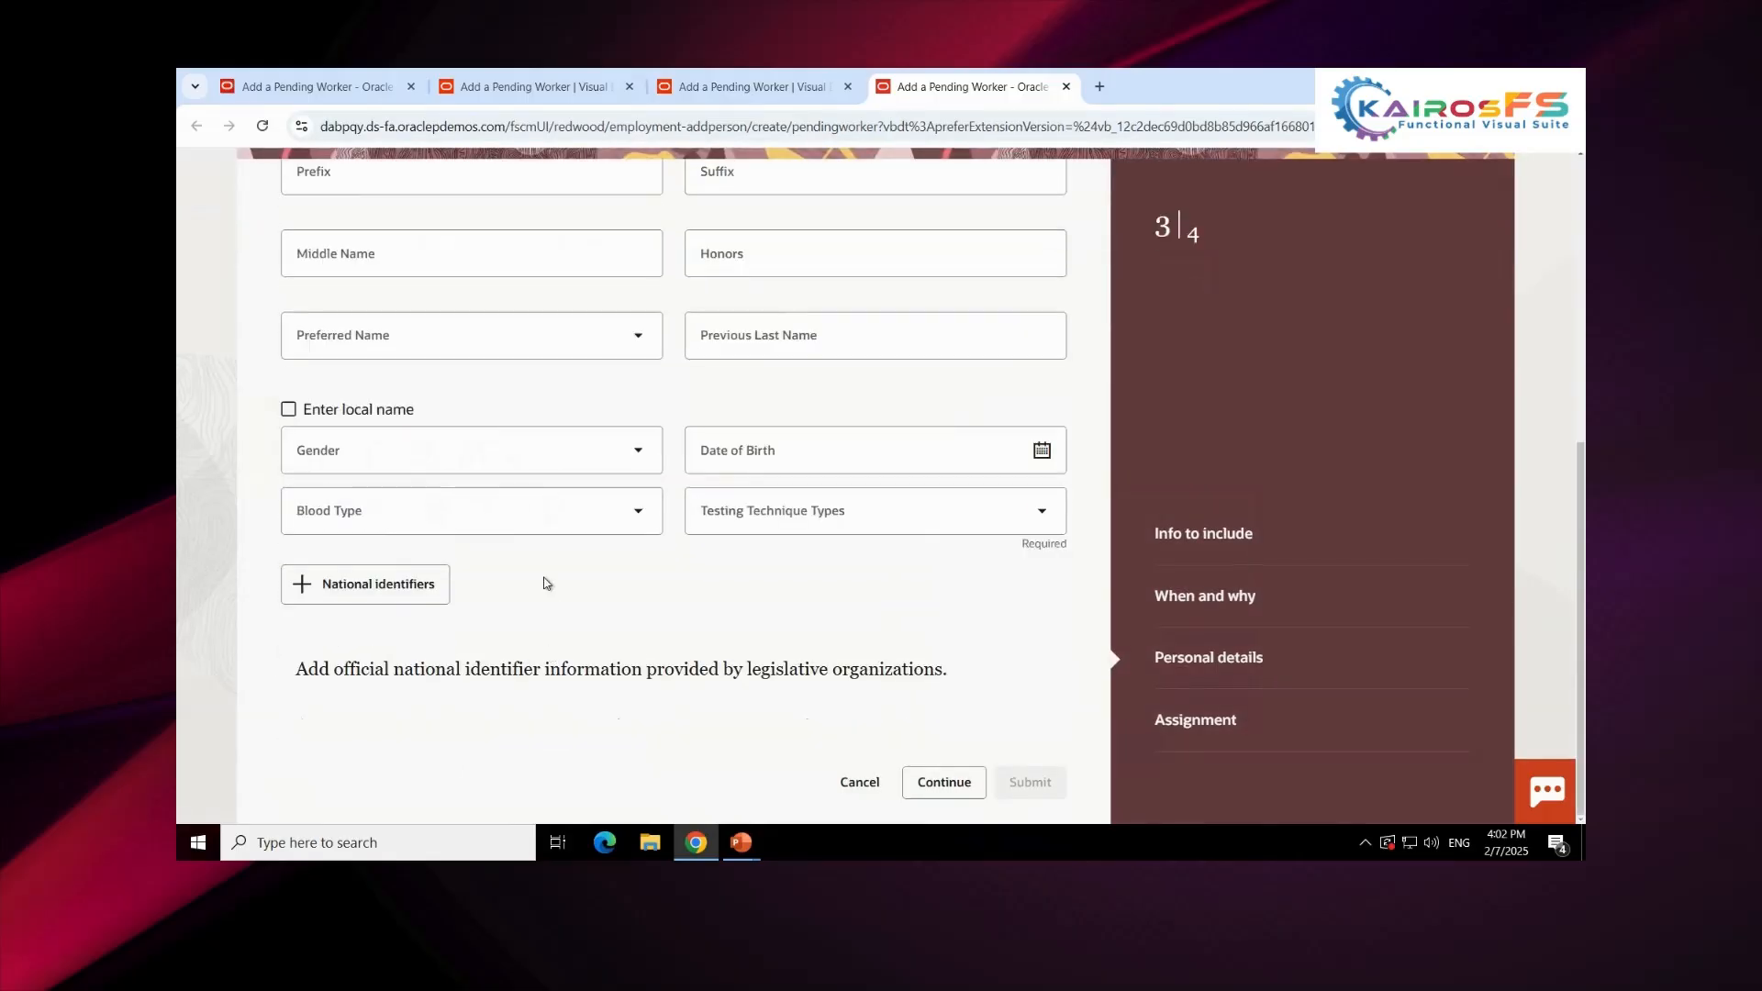